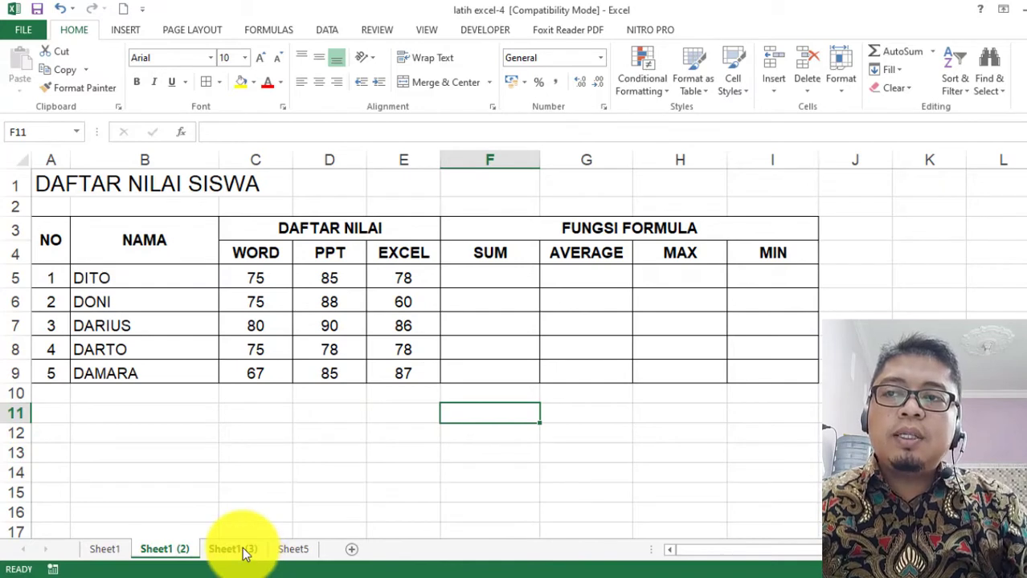
Step: Examine the title and unmerged header cells in rows 3 and 4 of the grade table on Sheet1 (3)
left_click(231, 550)
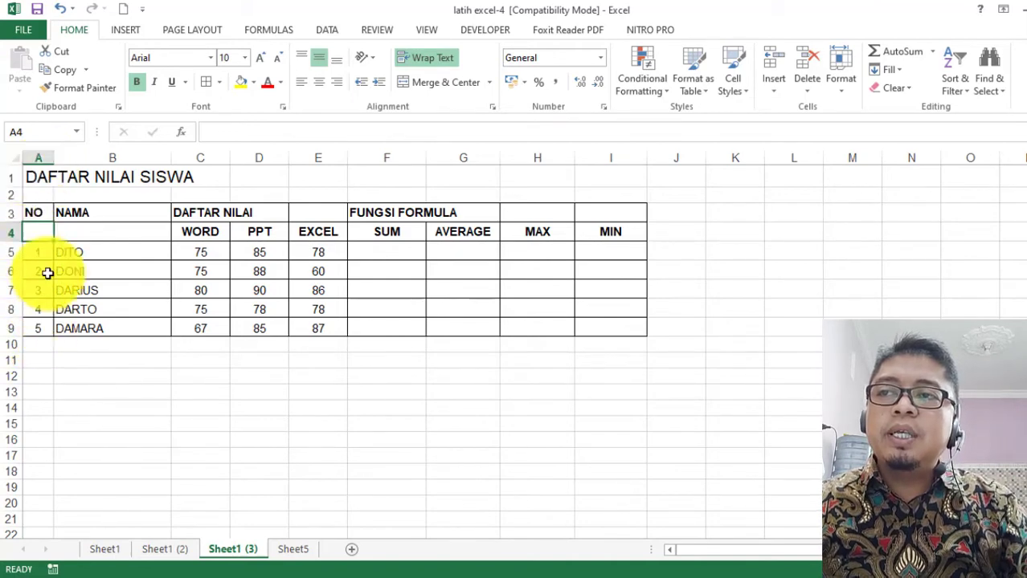
left_click(38, 179)
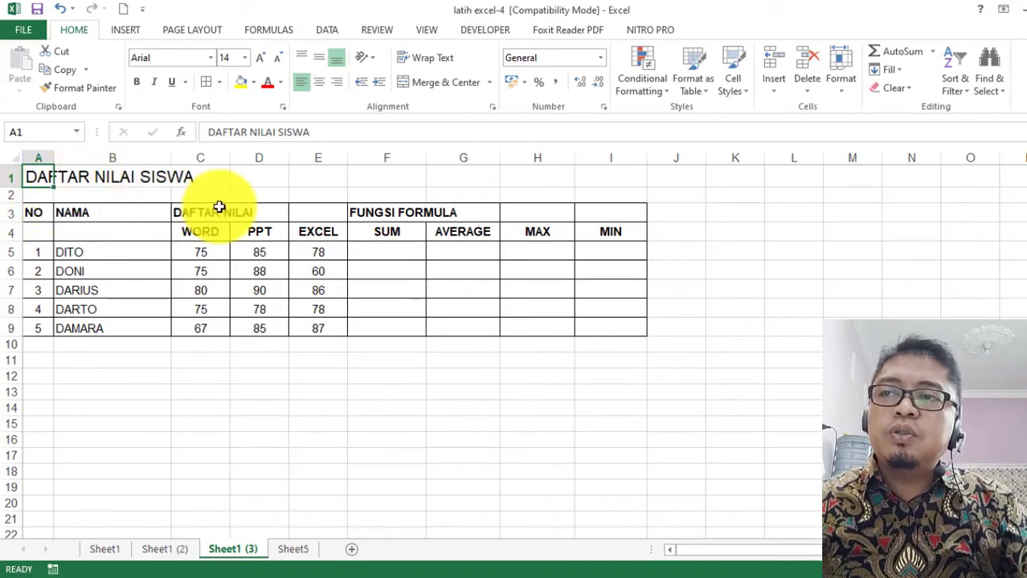
left_click(32, 213)
left_click(106, 214)
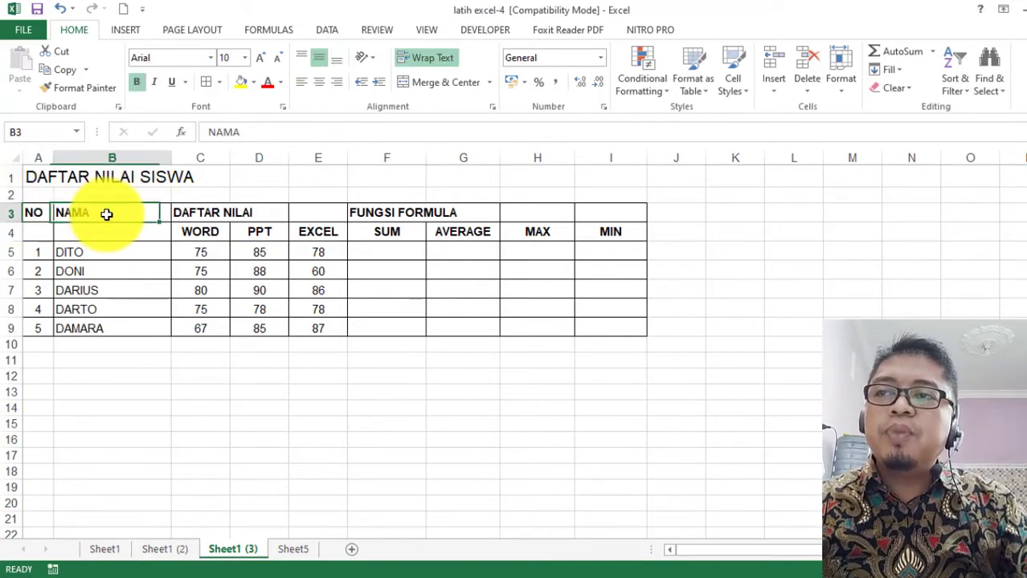
left_click(202, 215)
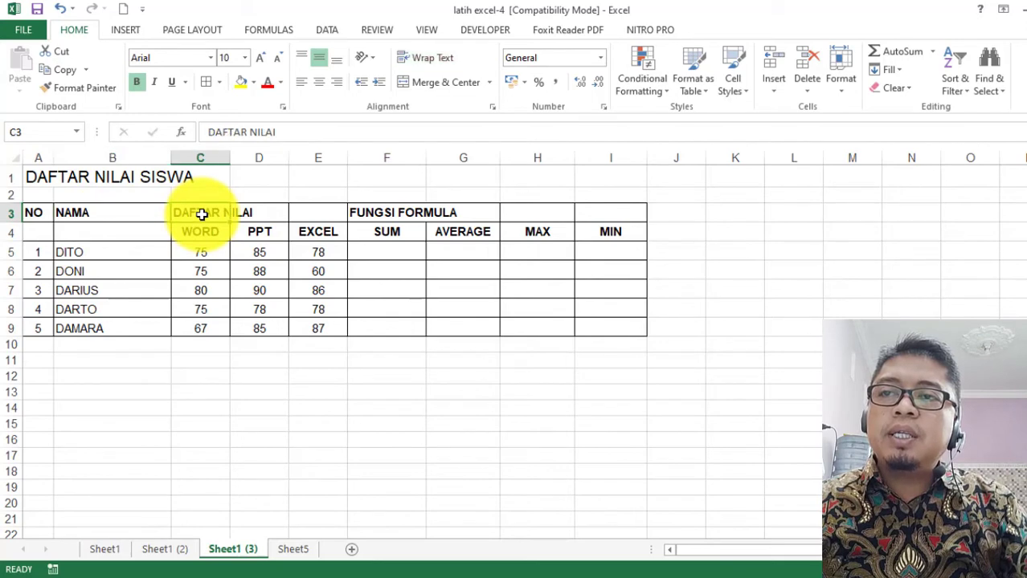
left_click(368, 212)
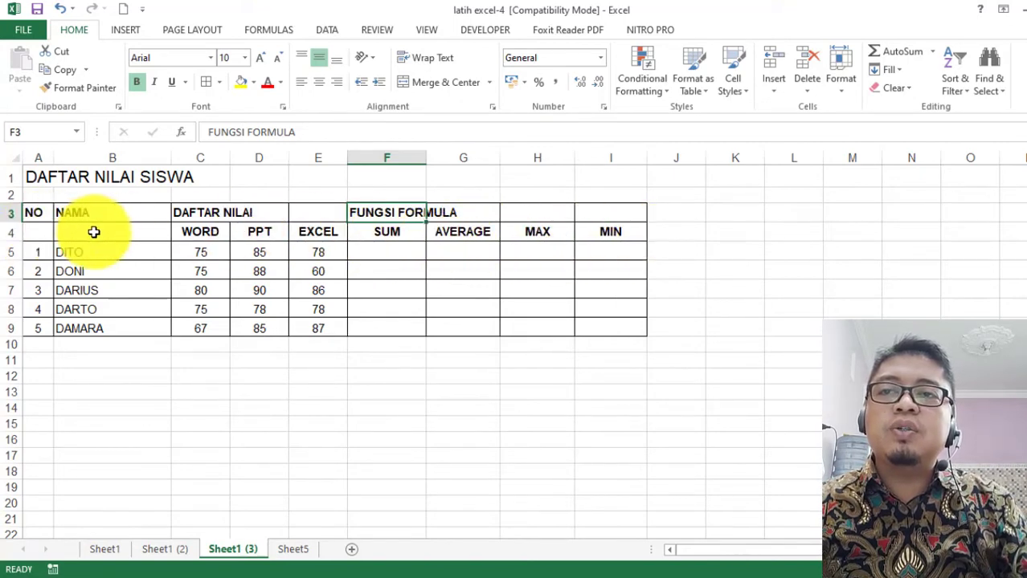
left_click_drag(27, 234, 201, 236)
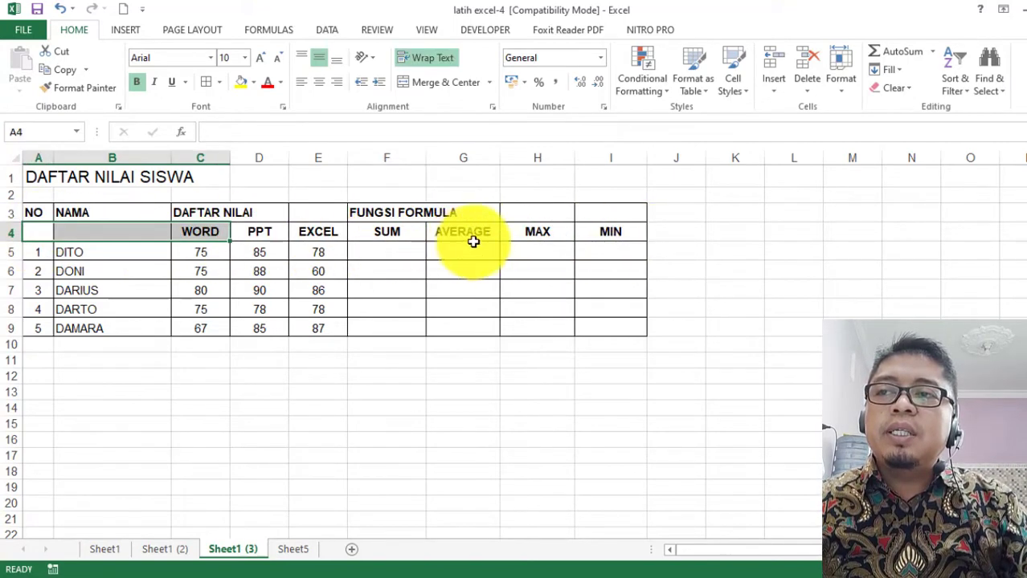
left_click(265, 254)
left_click(45, 231)
left_click(94, 238)
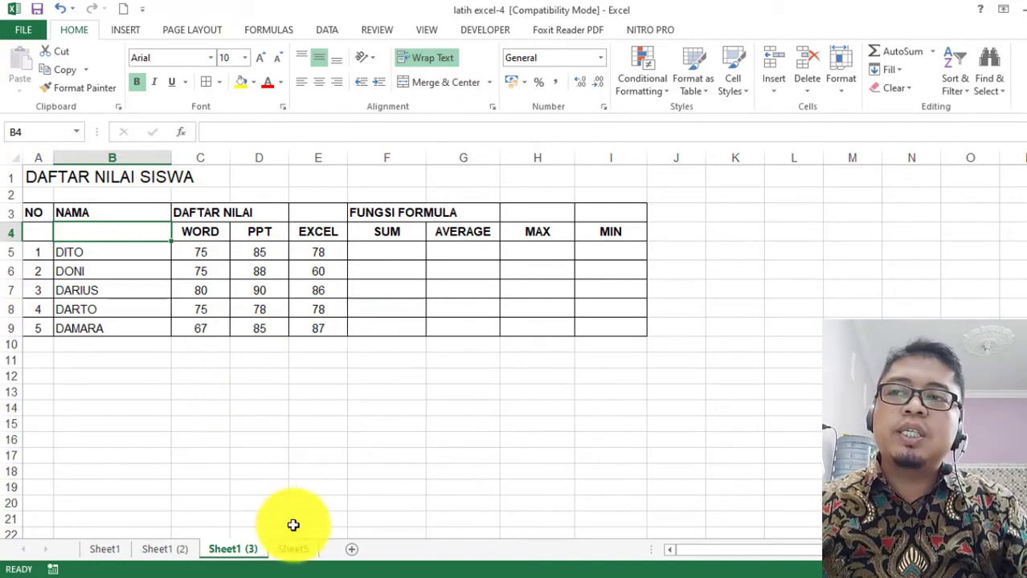
Step: Examine the merged NO, NAMA and DAFTAR NILAI headers on Sheet1 (2) for comparison with Sheet1 (3)
left_click(184, 550)
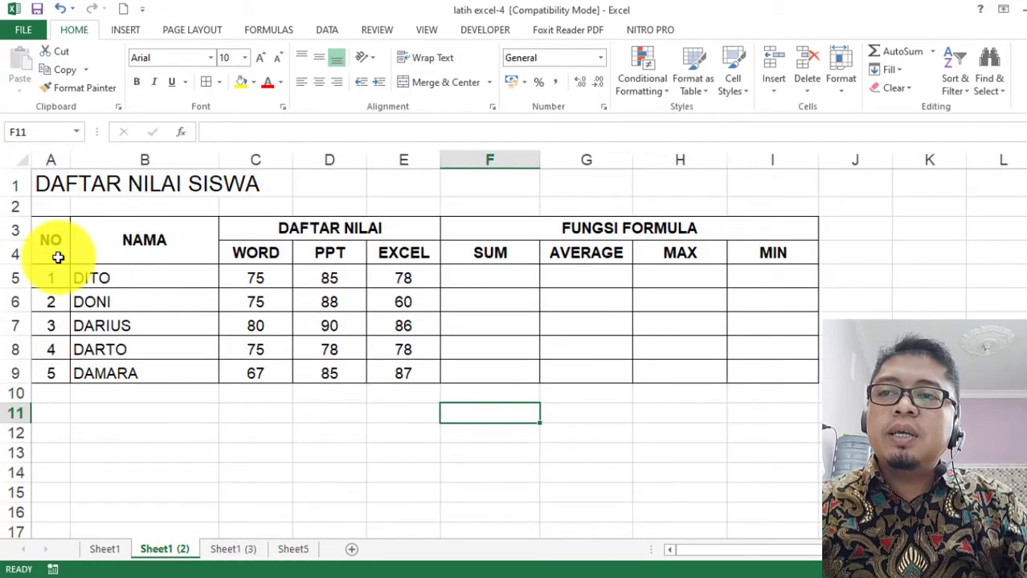
left_click(55, 253)
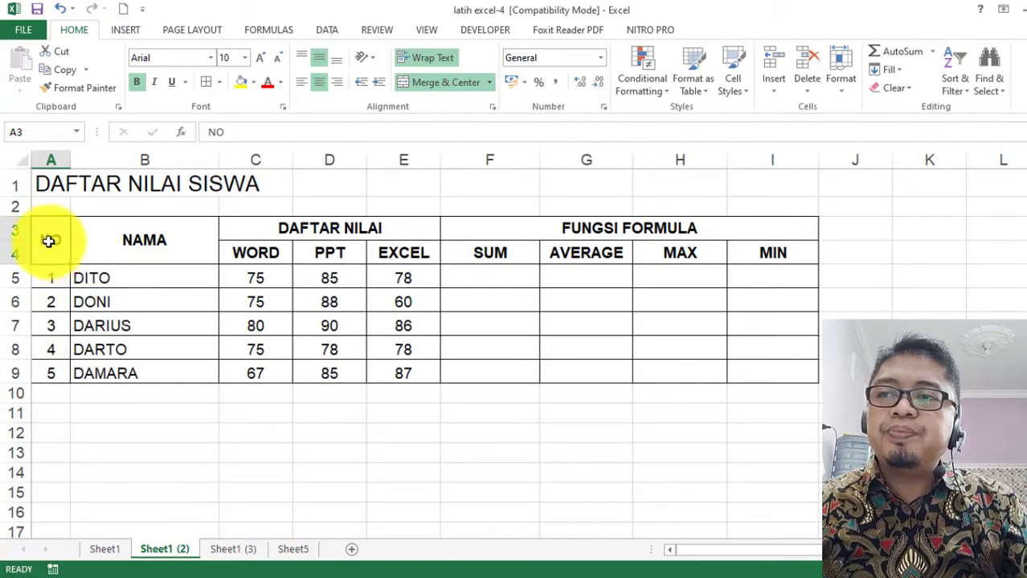
left_click(129, 243)
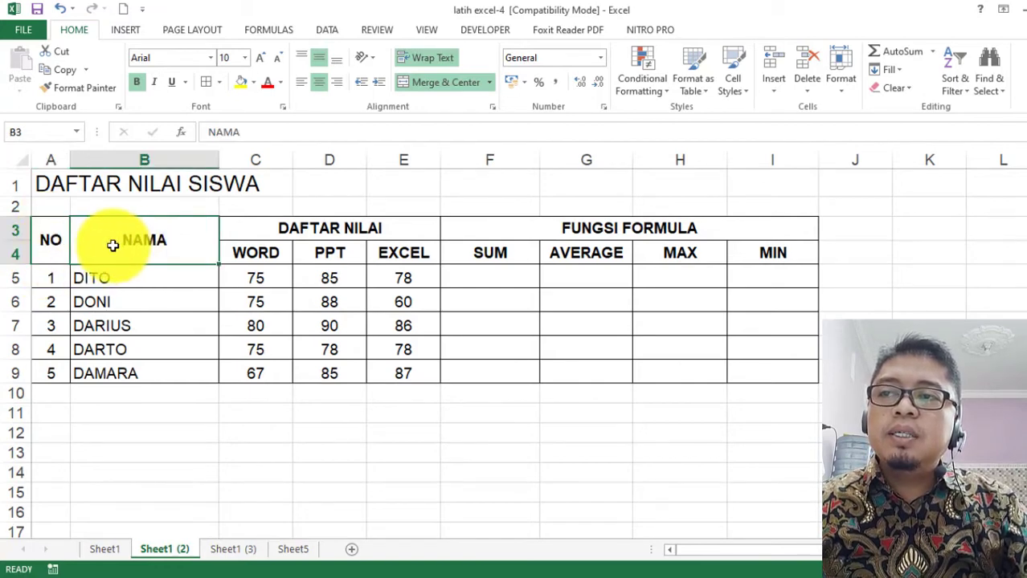
left_click(263, 234)
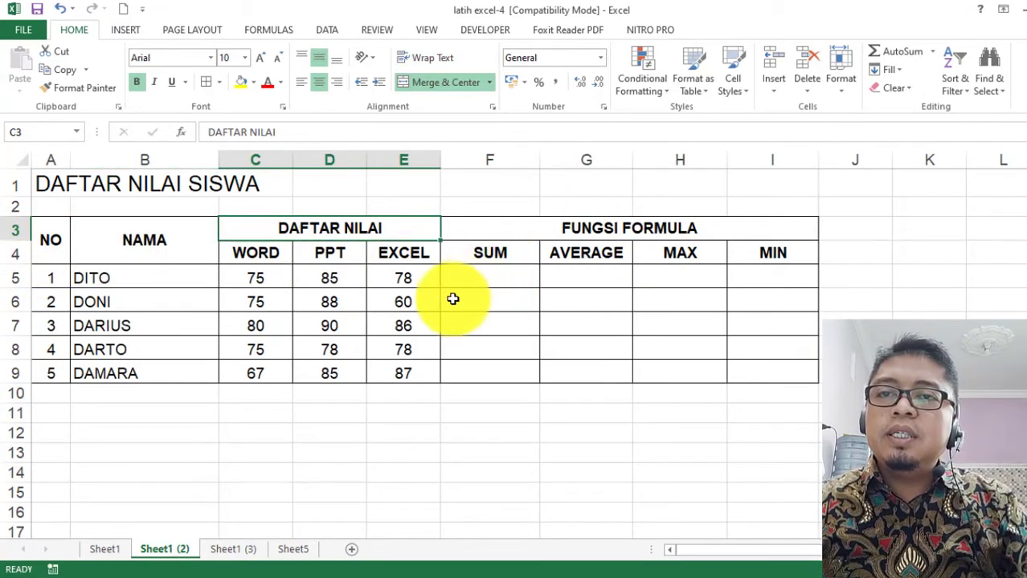
left_click(239, 551)
left_click(169, 549)
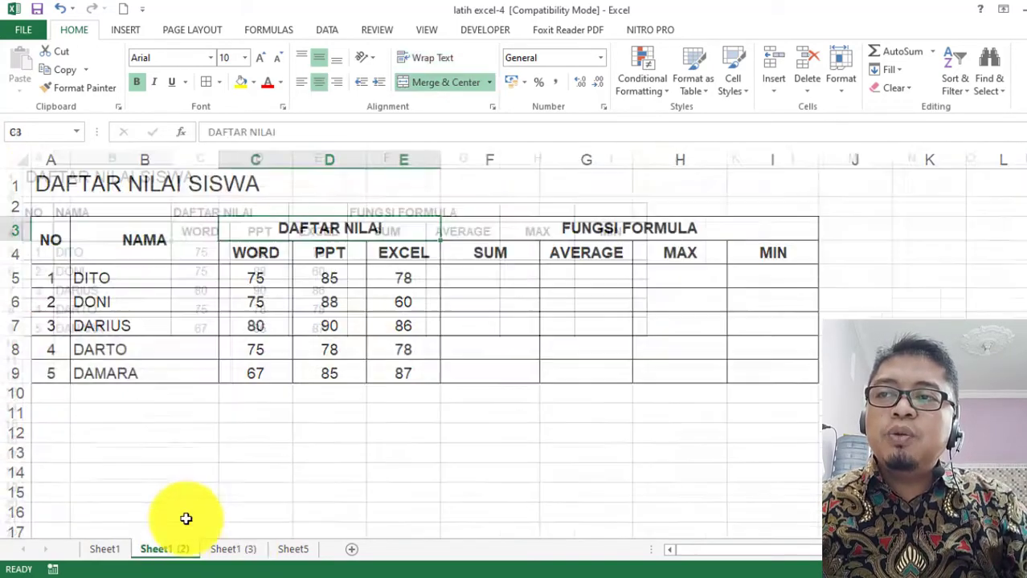
Step: On Sheet1 (3), merge and center the title DAFTAR NILAI SISWA across cells A1 to I1
left_click(245, 551)
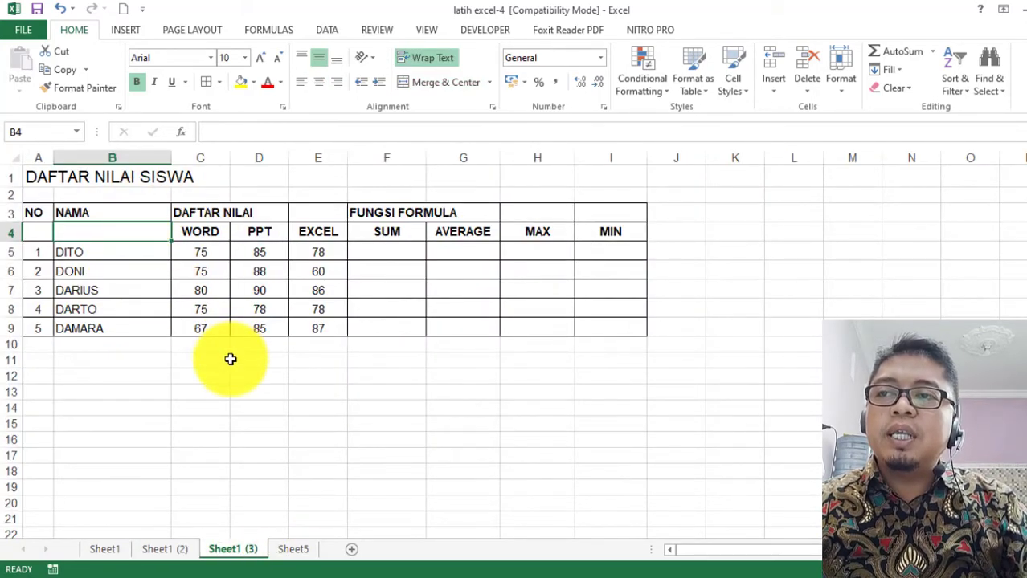
left_click(234, 391)
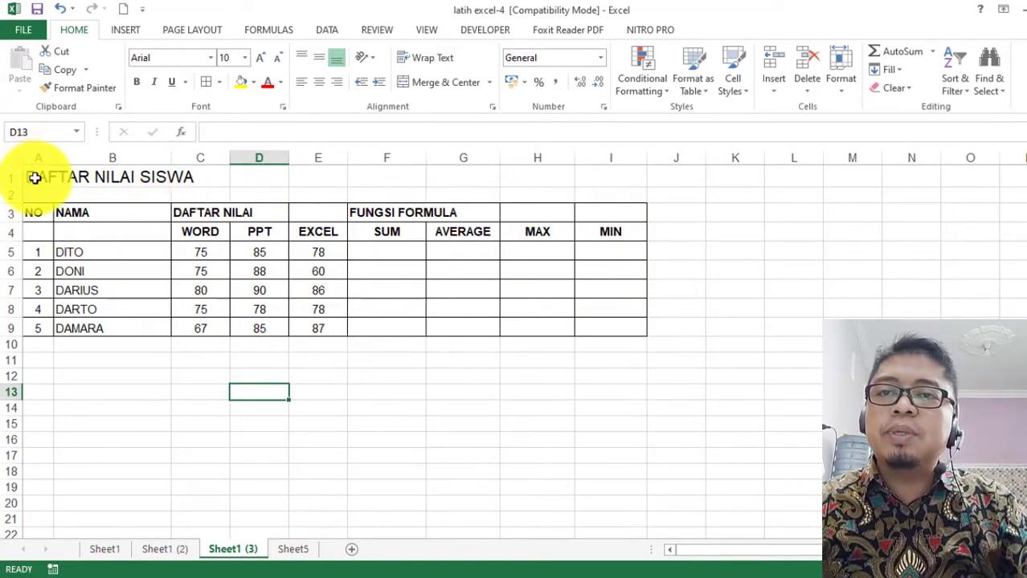
left_click_drag(36, 178, 600, 179)
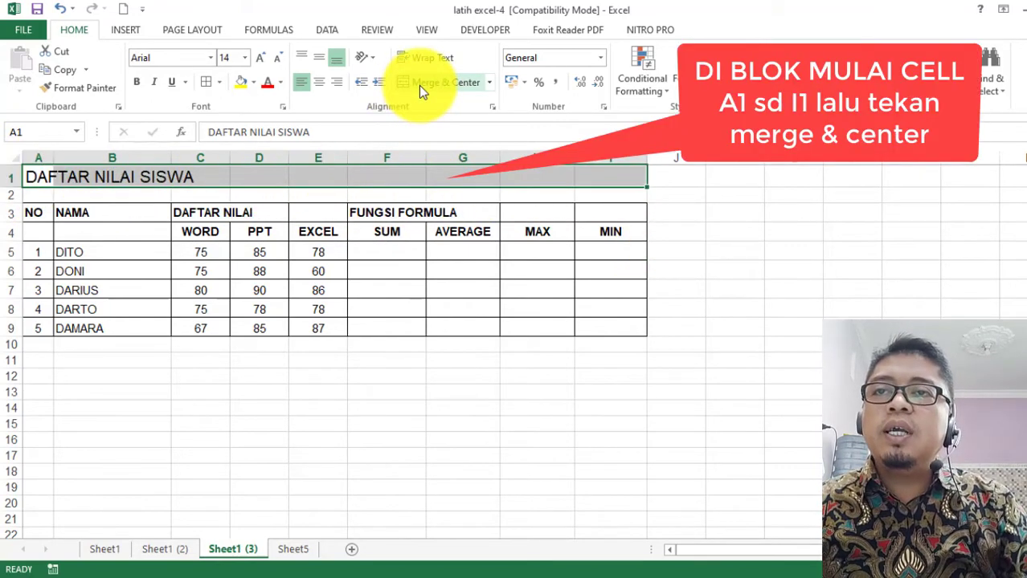
left_click(420, 83)
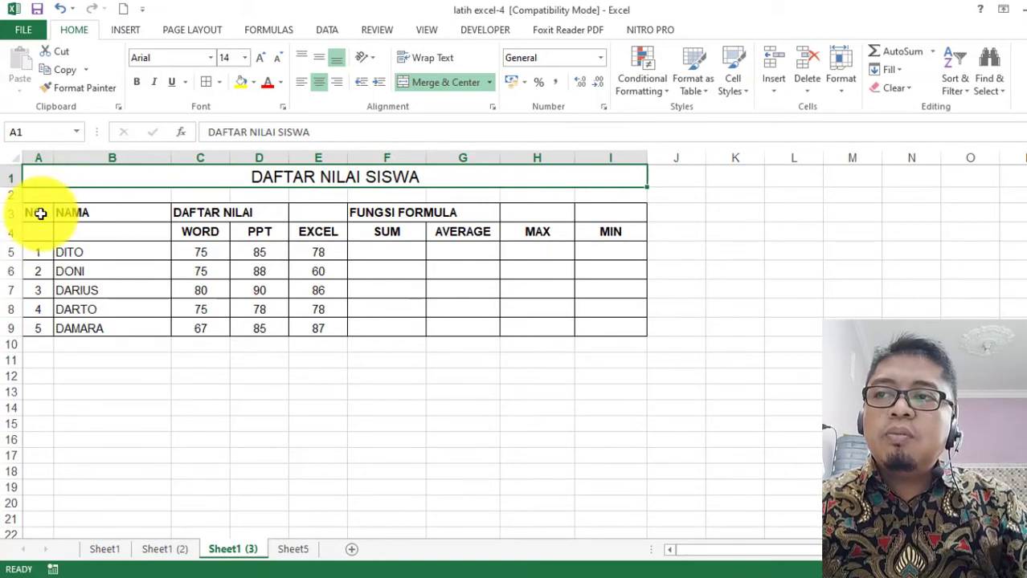
Step: Merge and center the NO header over A3:A4 and the NAMA header over B3:B4
left_click_drag(40, 213, 38, 231)
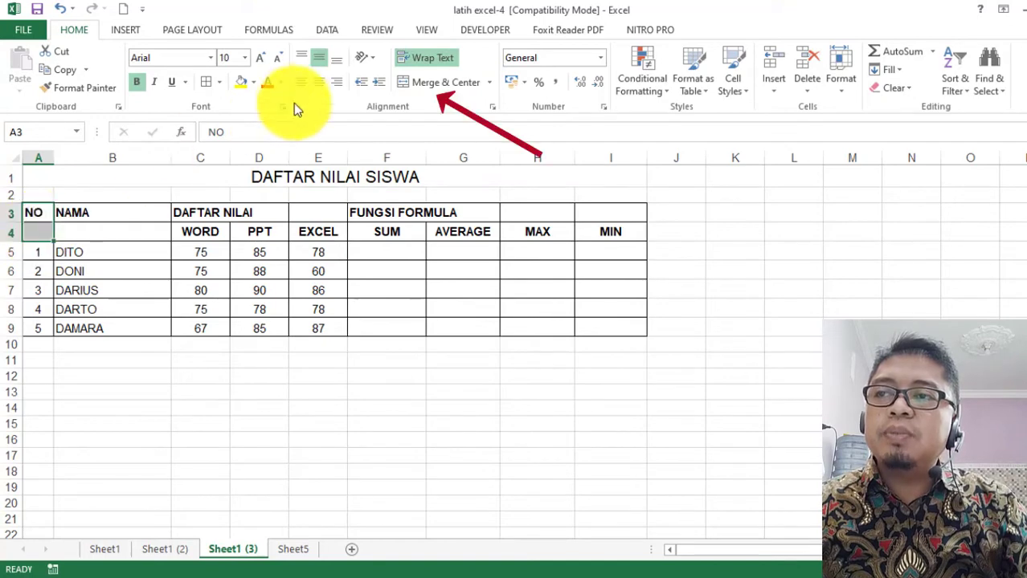
left_click(416, 82)
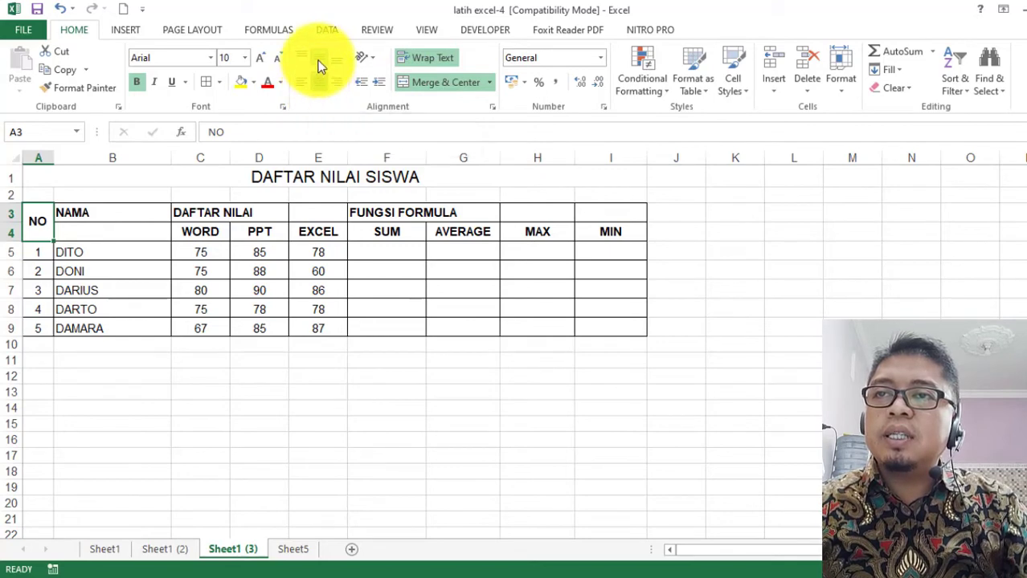
left_click_drag(148, 214, 147, 232)
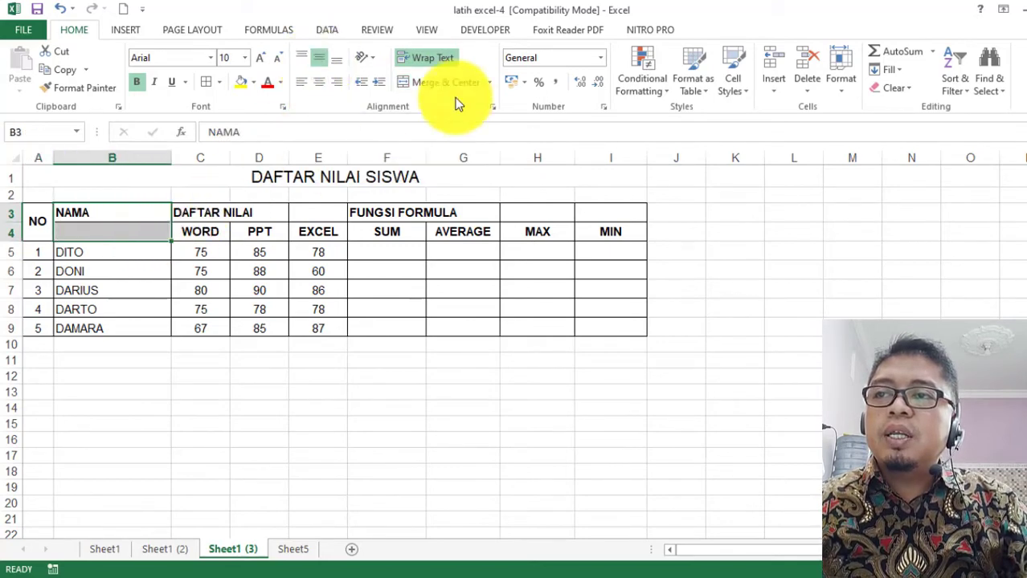
left_click(447, 84)
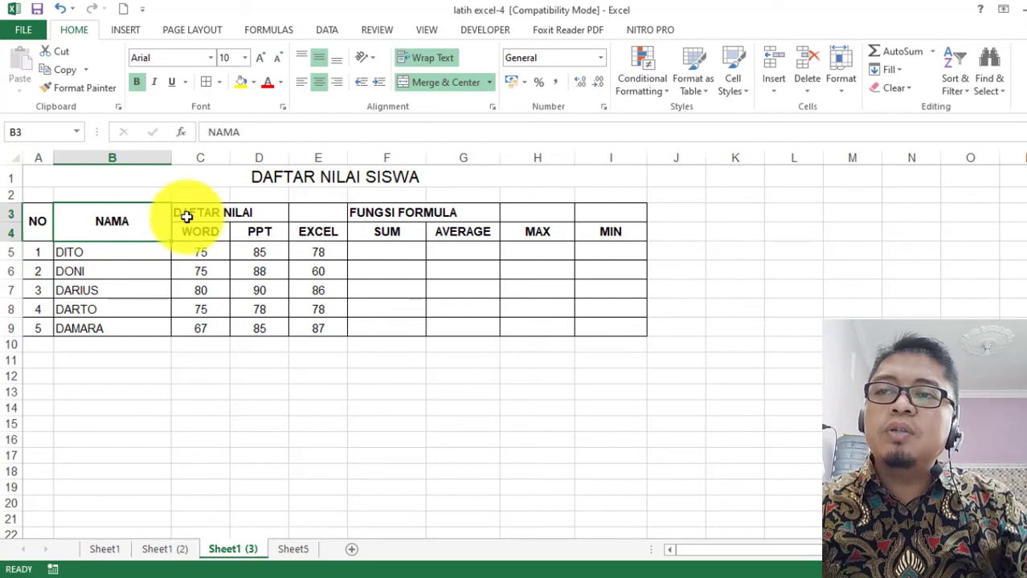
Step: Merge and center the DAFTAR NILAI header across C3:E3 and the FUNGSI FORMULA header across F3:I3
left_click_drag(189, 214, 314, 214)
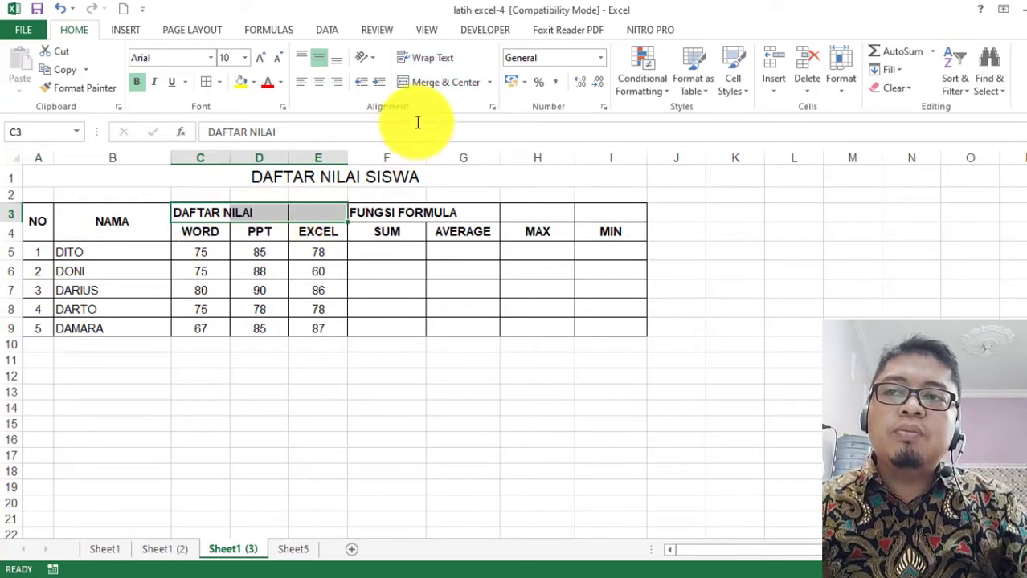
left_click(429, 81)
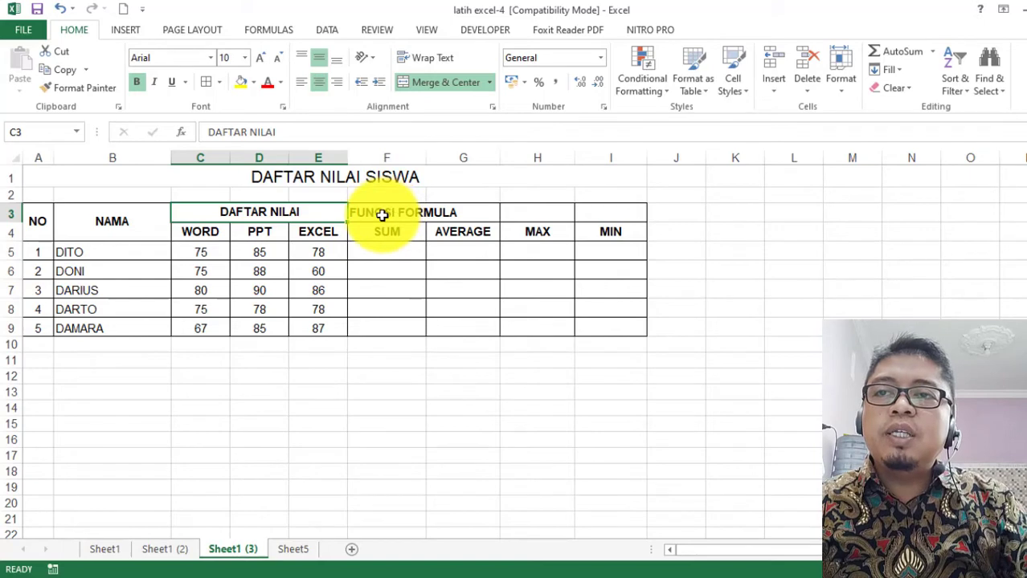
left_click_drag(382, 216, 596, 221)
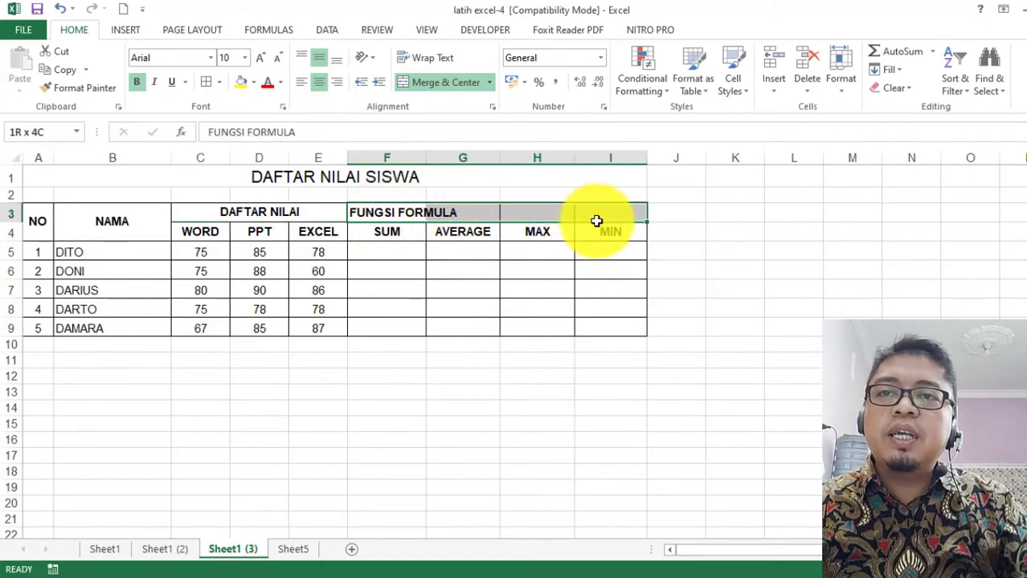
left_click(428, 84)
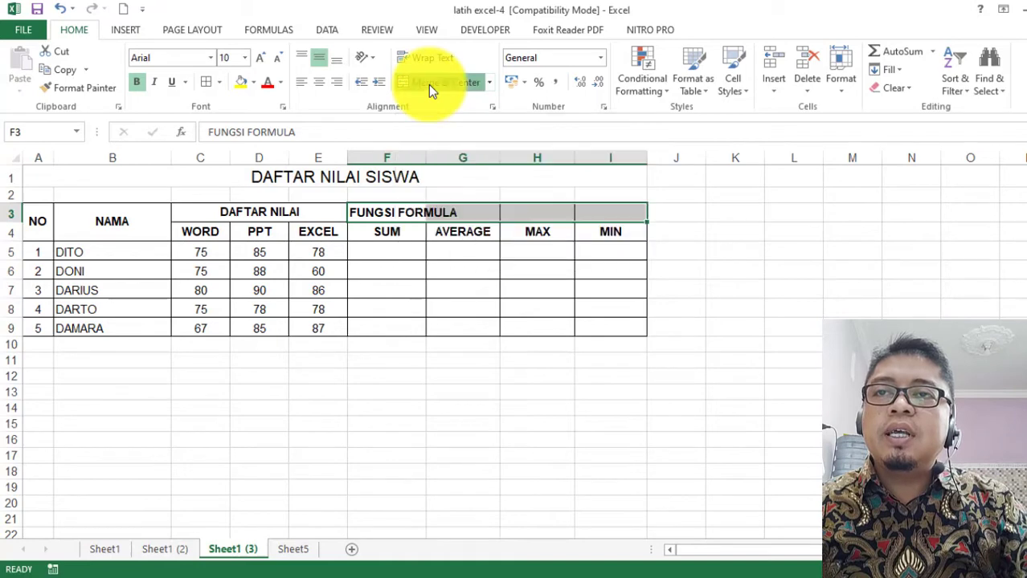
left_click(462, 289)
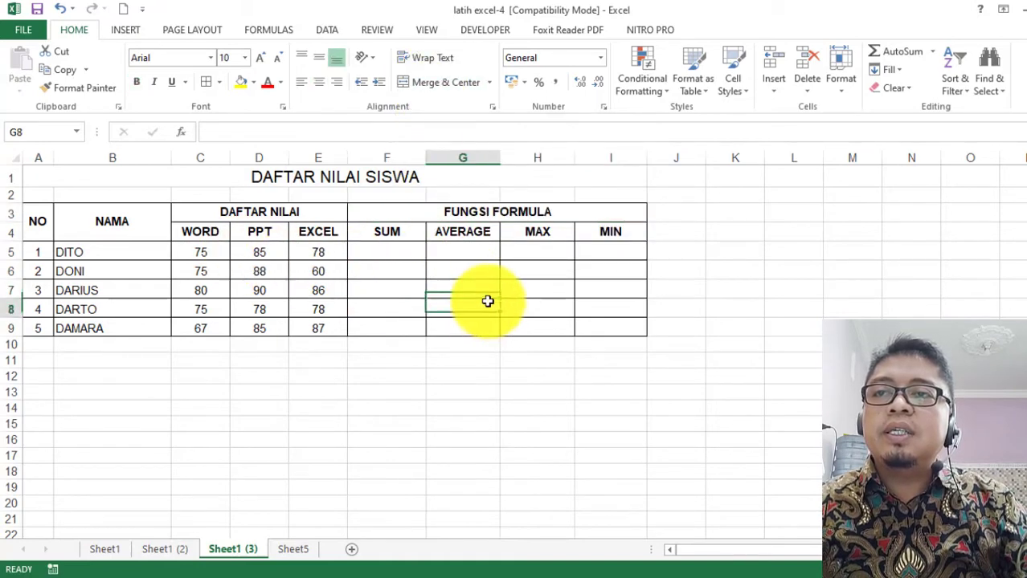
Step: Apply All Borders to the whole grade table from A3 to I9
left_click_drag(37, 222, 591, 321)
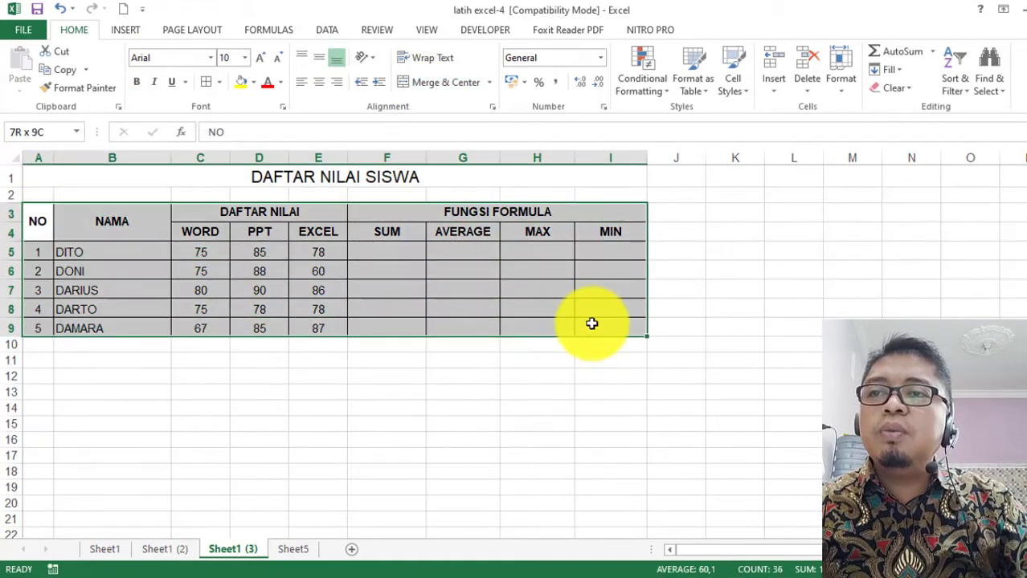
left_click(490, 375)
left_click_drag(41, 219, 561, 324)
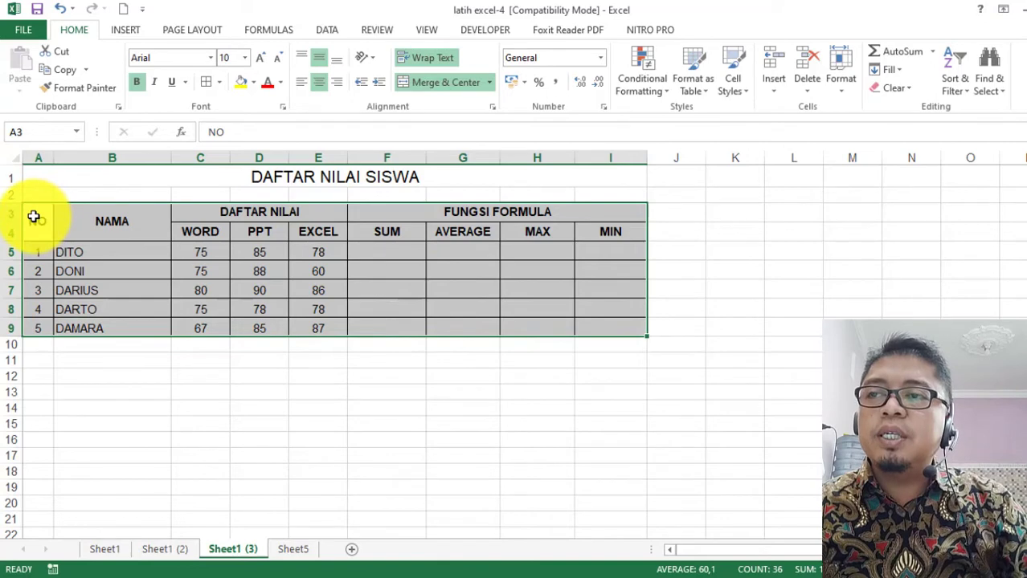
left_click_drag(34, 217, 539, 327)
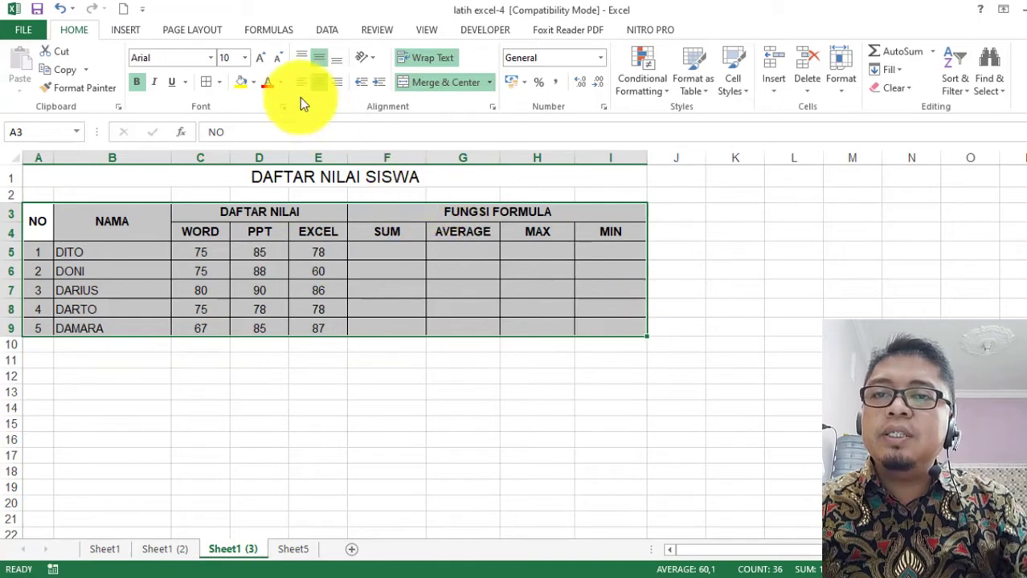
left_click(218, 82)
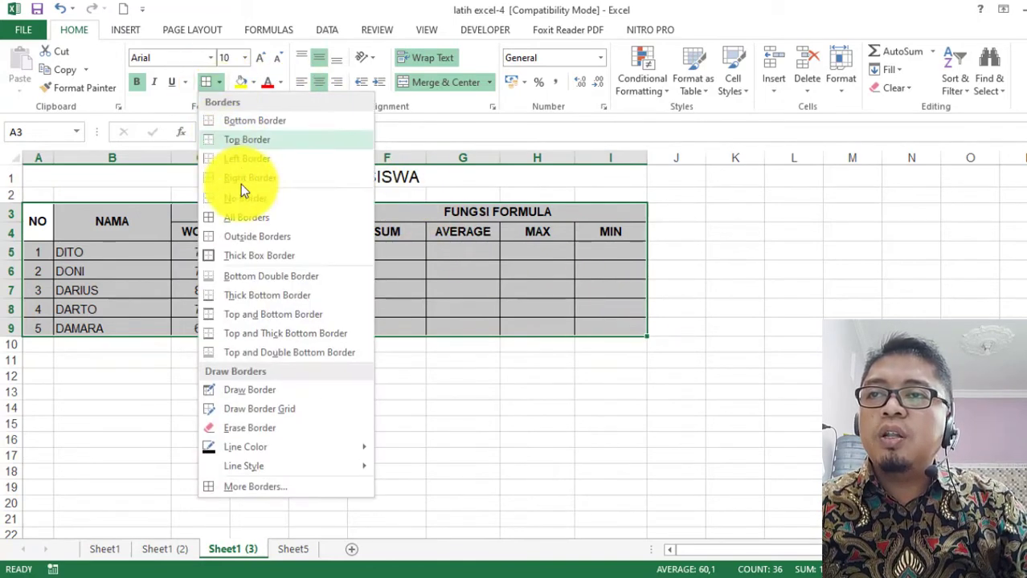
left_click(233, 220)
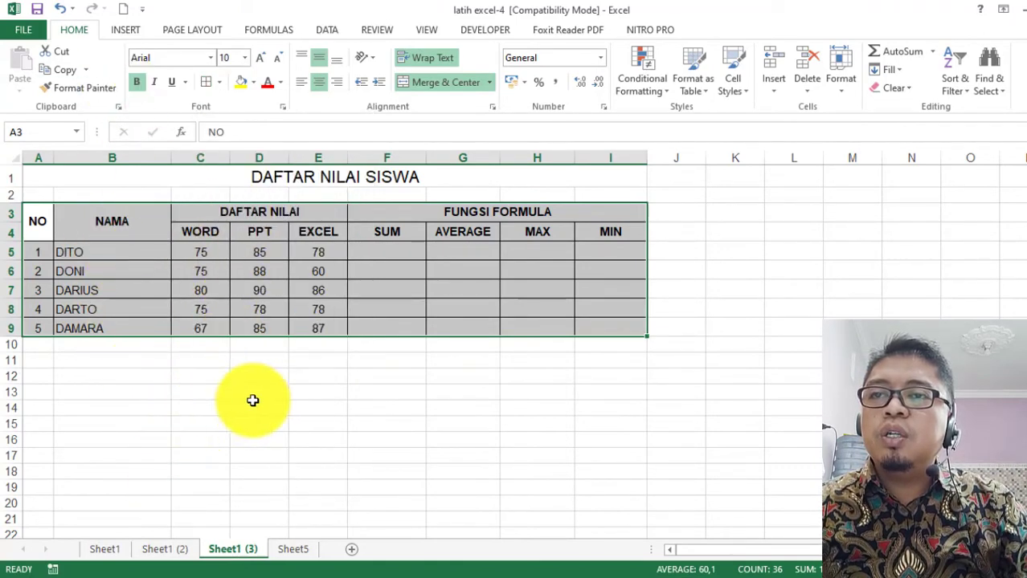
left_click(349, 438)
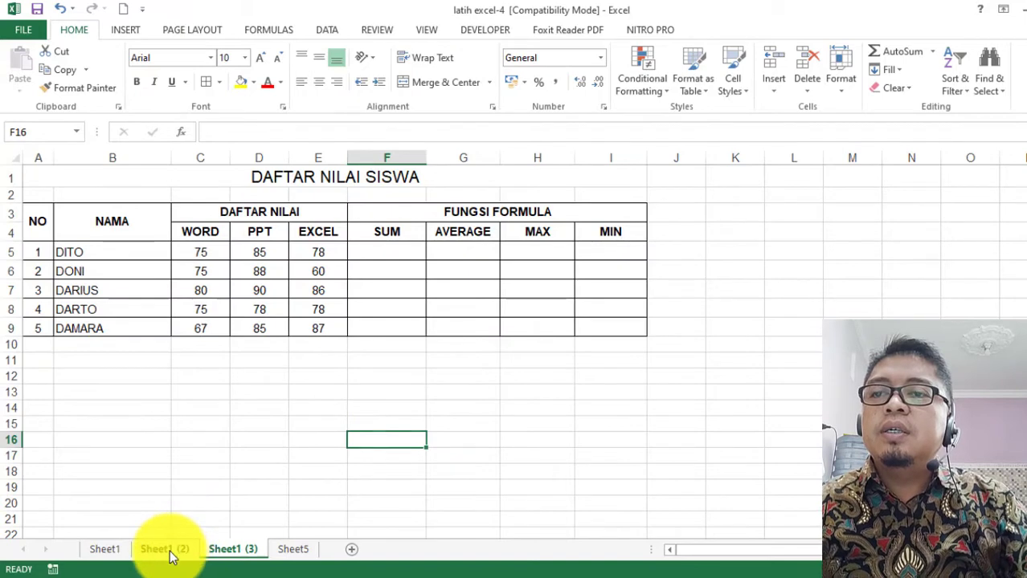
Step: On Sheet1 (2), merge and center the title across A1:I1 and select the first SUM cell, F5
left_click(168, 550)
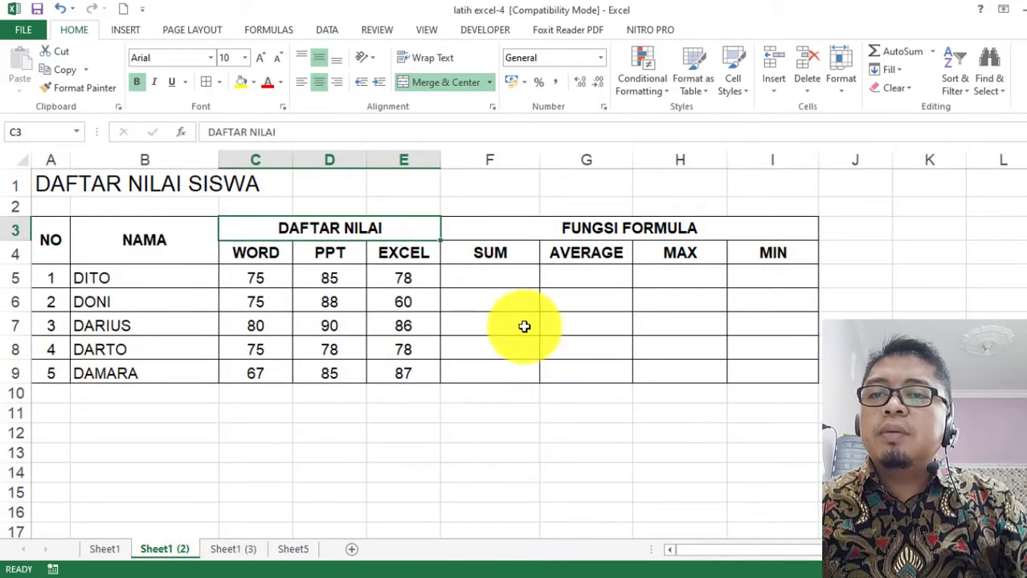
left_click_drag(50, 183, 741, 189)
left_click(450, 83)
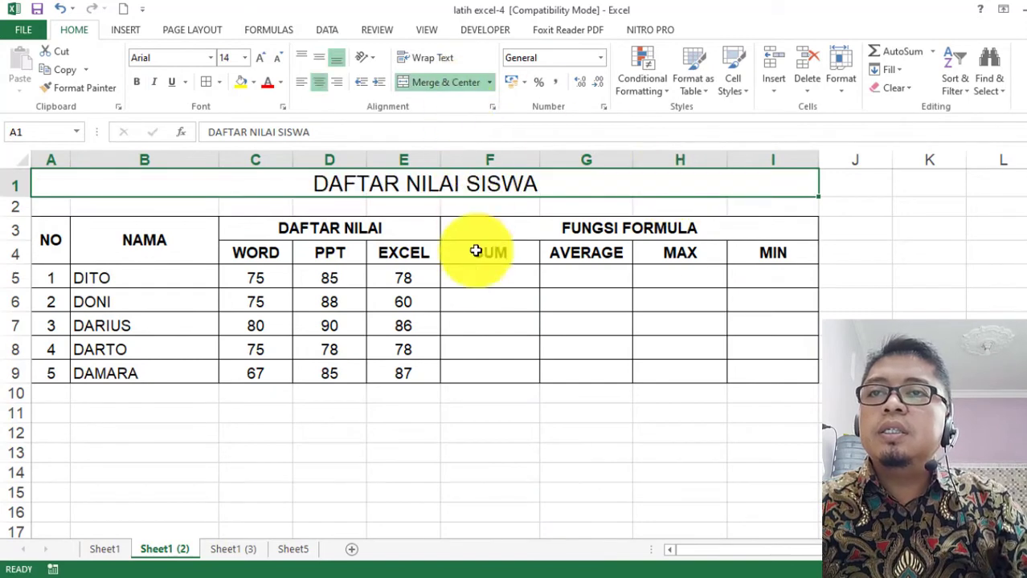
left_click(465, 279)
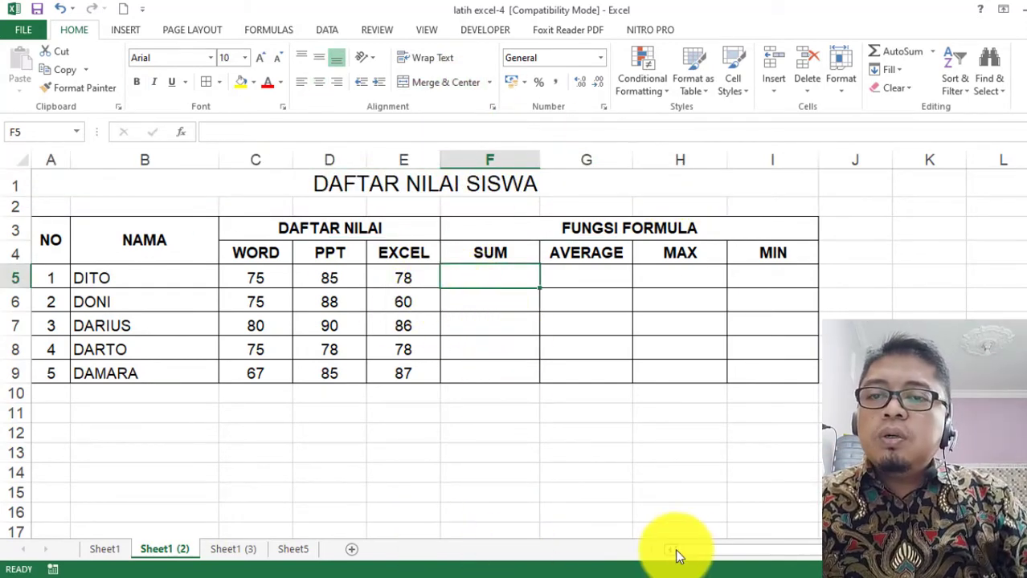
mouse_move(691, 560)
left_mouse_down()
mouse_move(720, 560)
mouse_move(688, 560)
left_mouse_up()
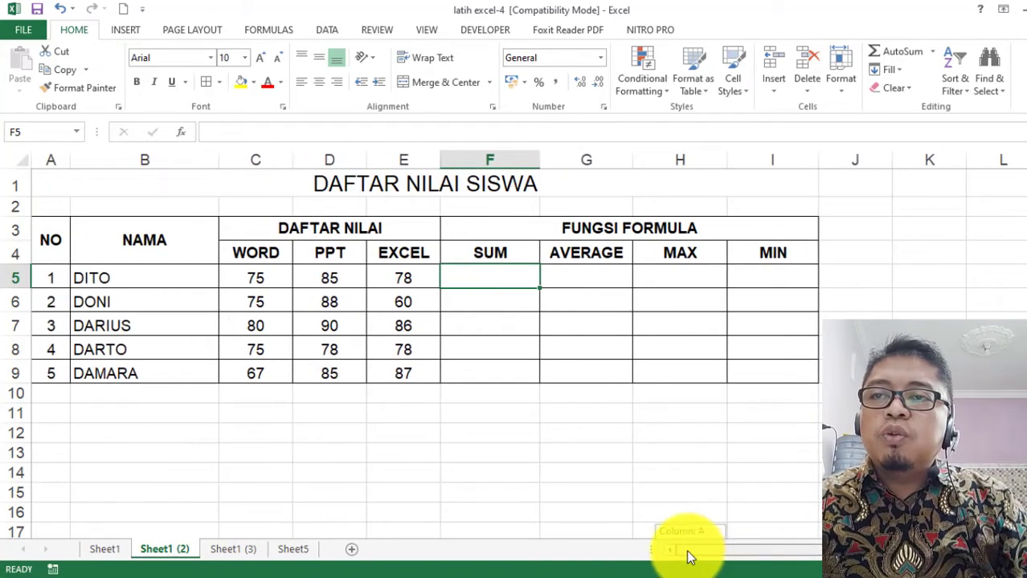
Step: Enter =SUM(C5:E5) in F5 and fill the formula down the SUM column to F9
scroll(631, 442, "down", 2)
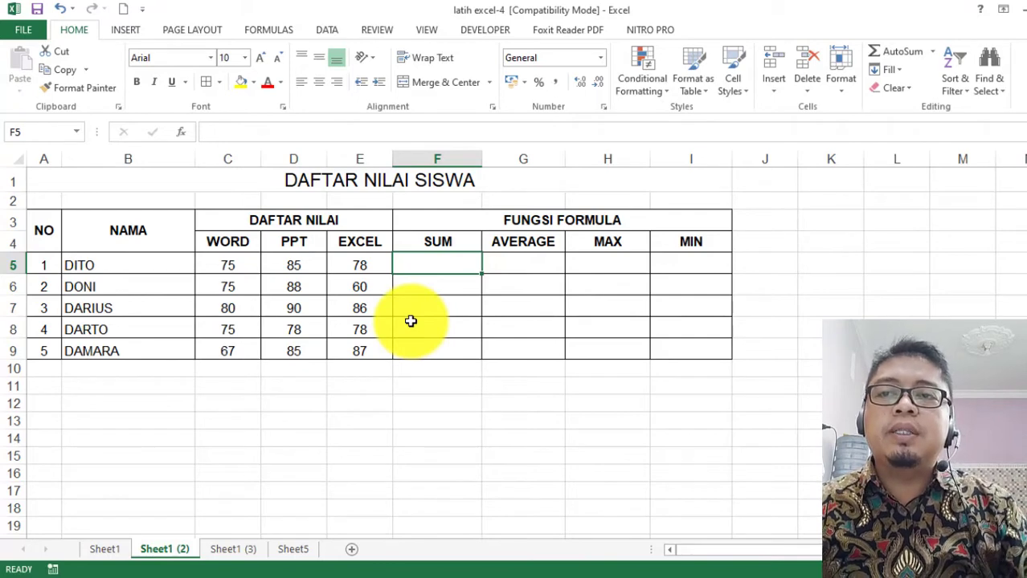
type("=")
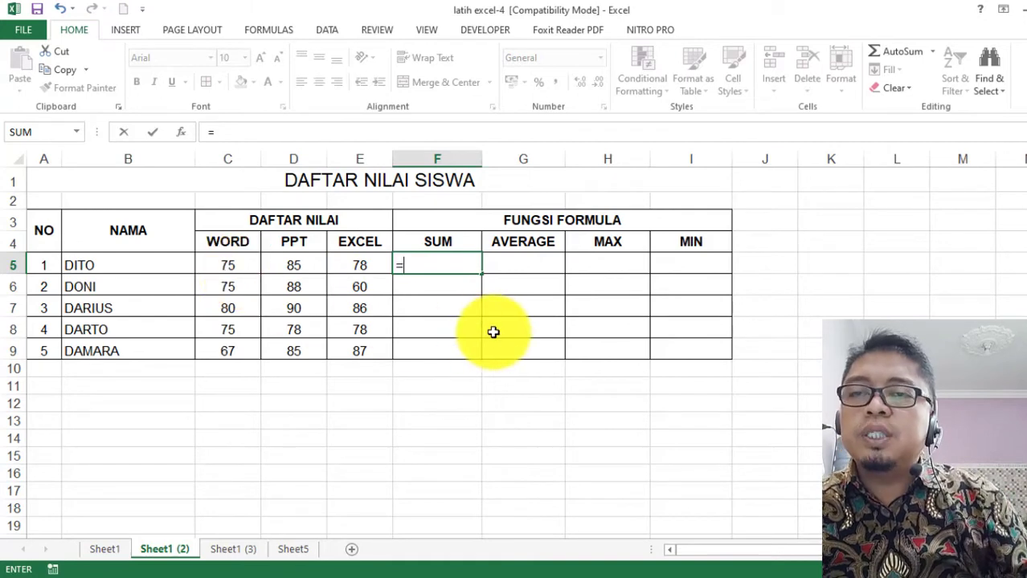
type("u")
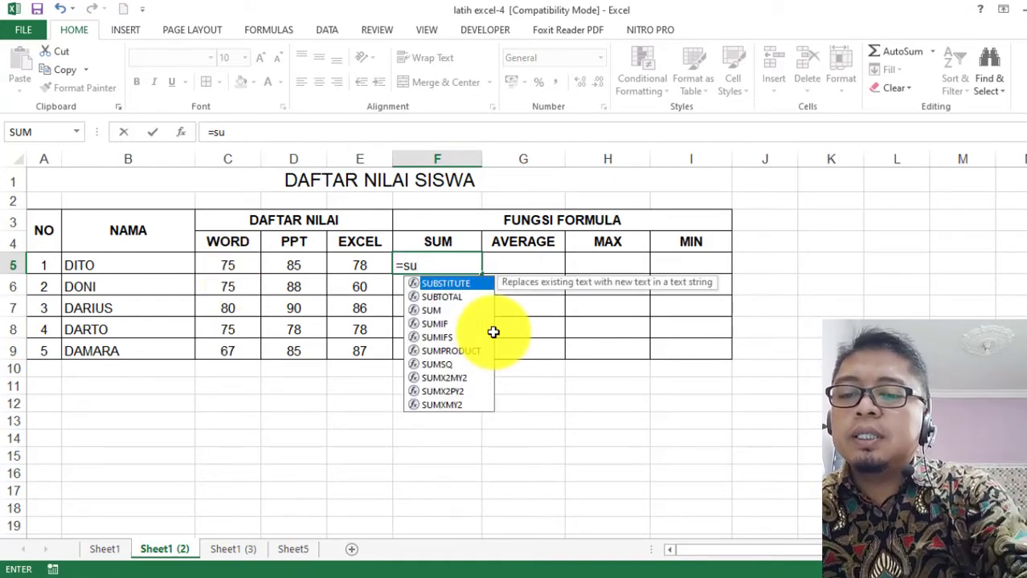
type("m")
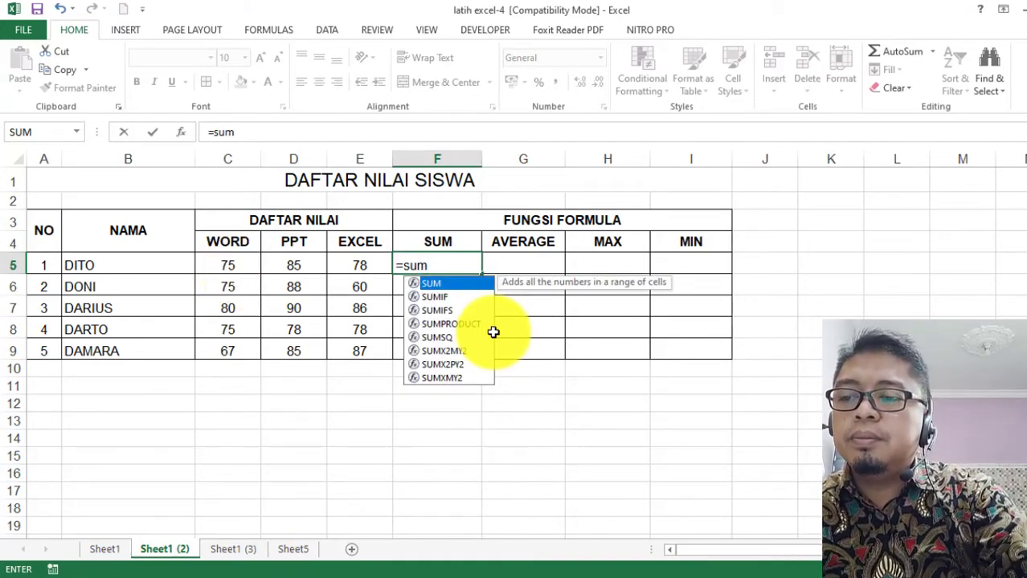
type("(")
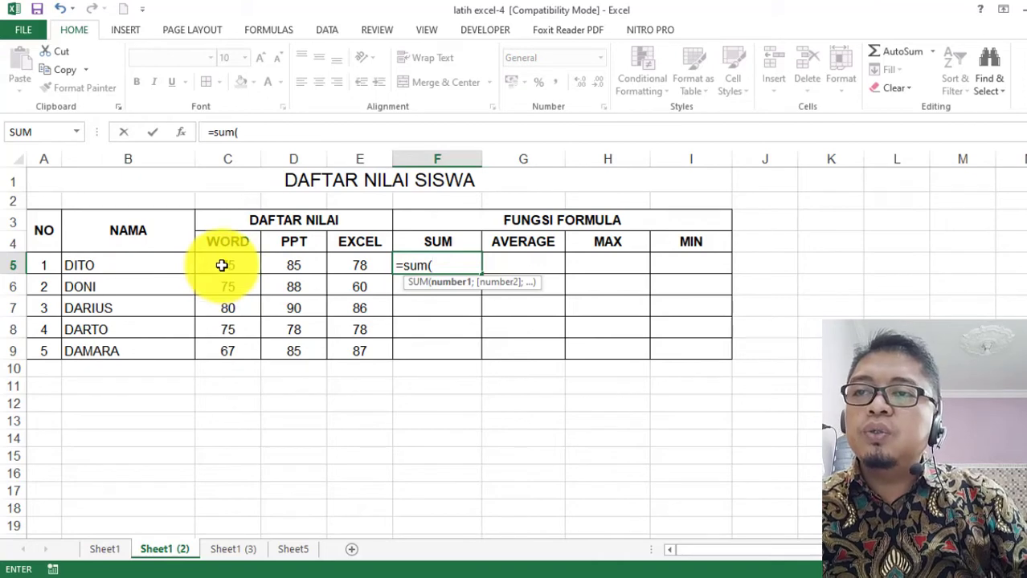
left_click(222, 265)
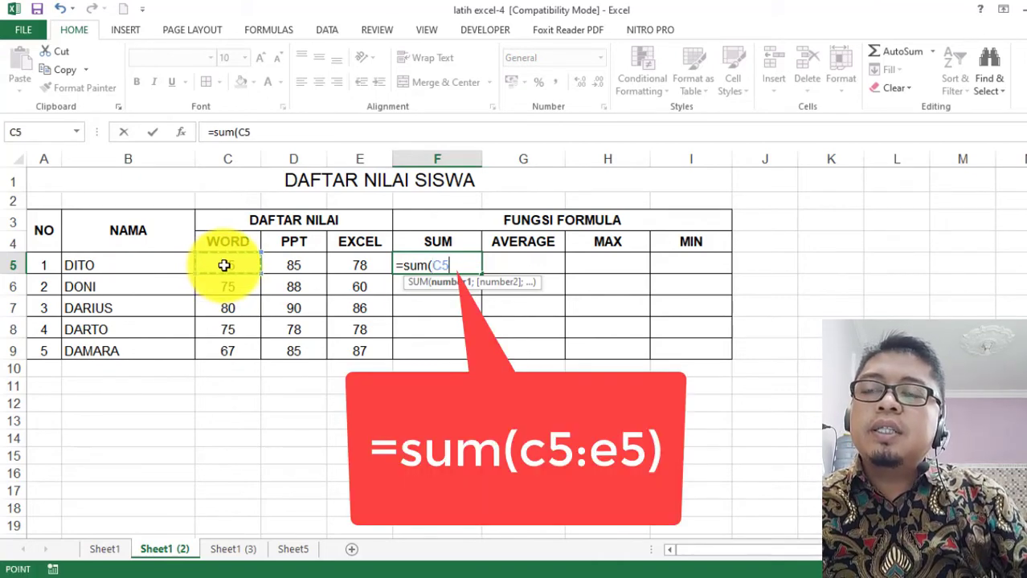
left_click_drag(224, 265, 347, 270)
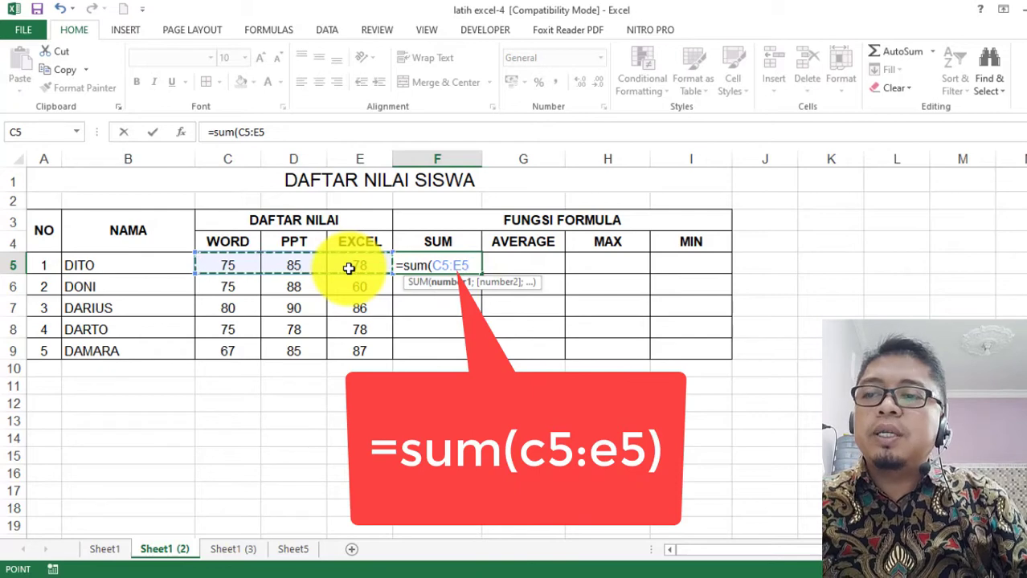
type(")")
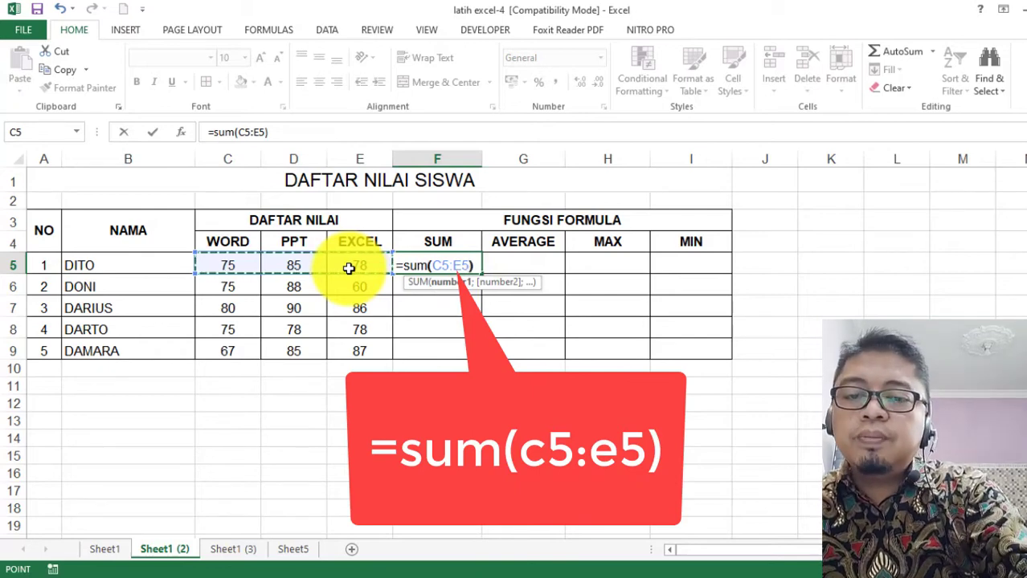
key("Return")
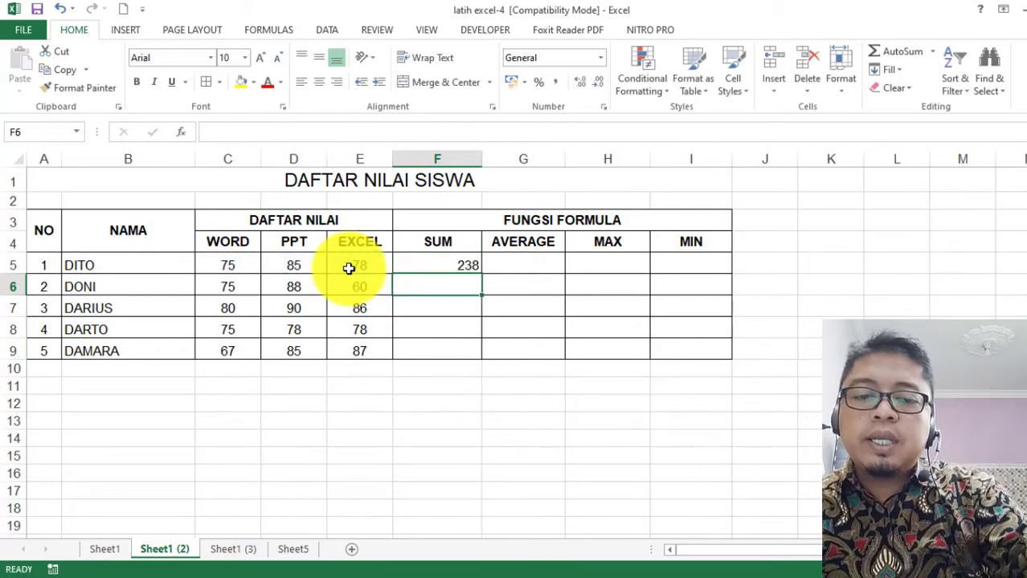
left_click(441, 259)
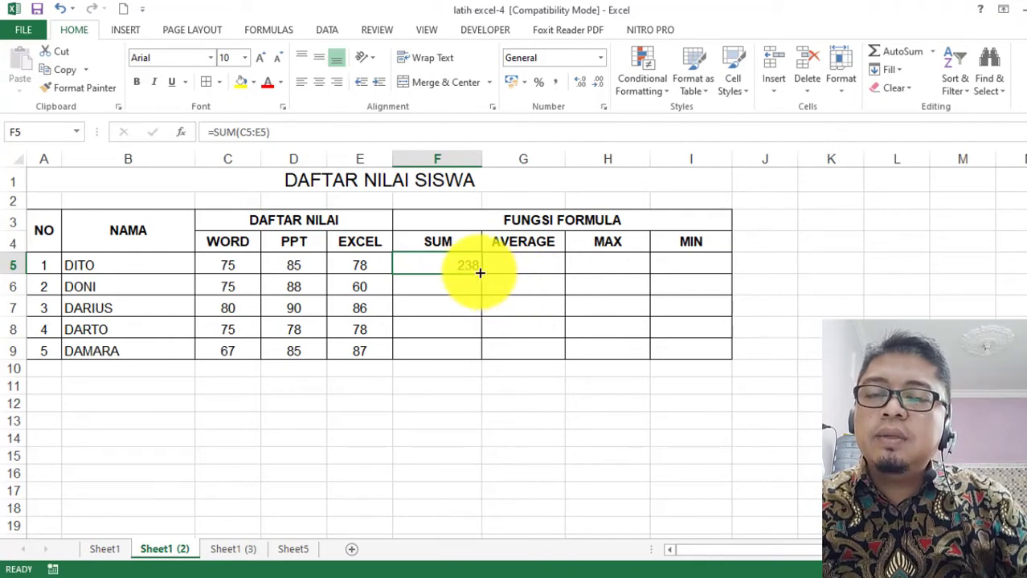
left_click_drag(480, 273, 465, 360)
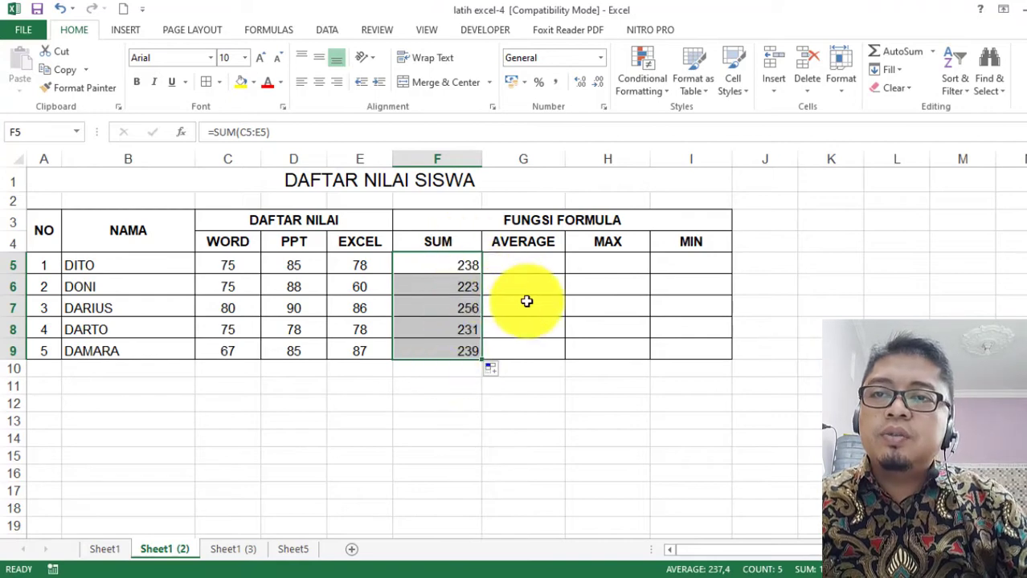
Step: Enter =AVERAGE(C5:E5) in G5 and fill the formula down the AVERAGE column to G9
left_click(521, 268)
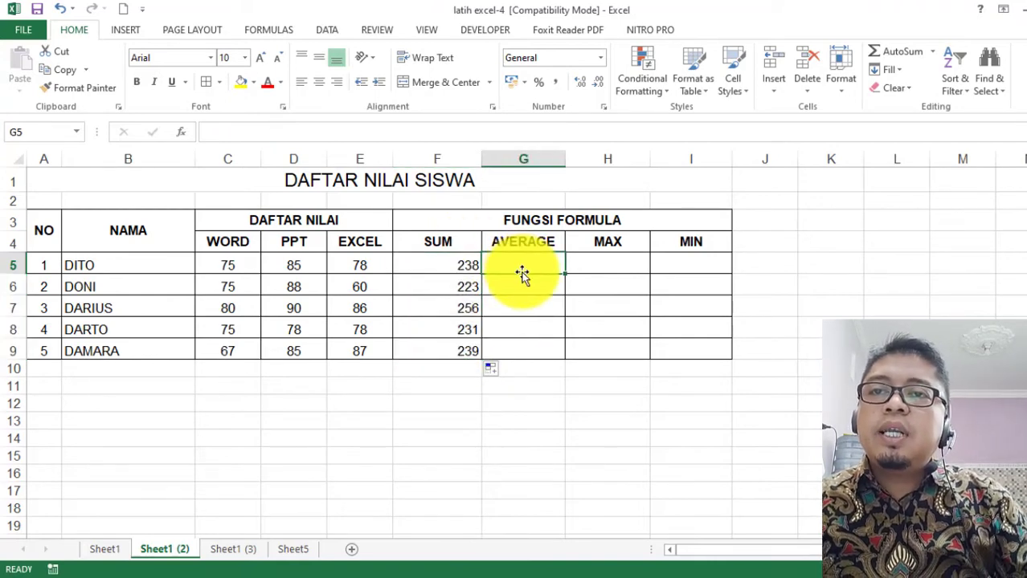
type("=average")
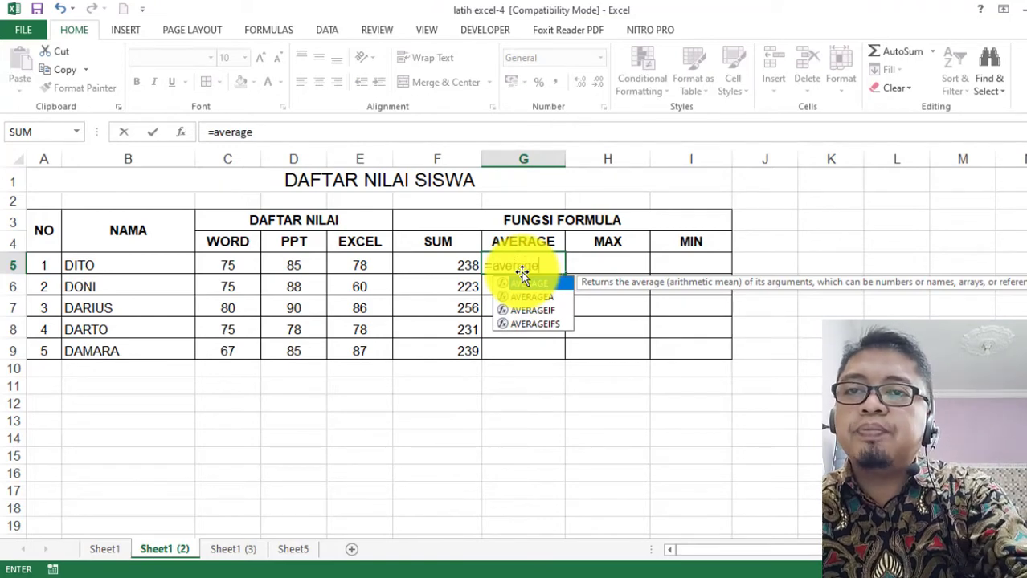
type("(")
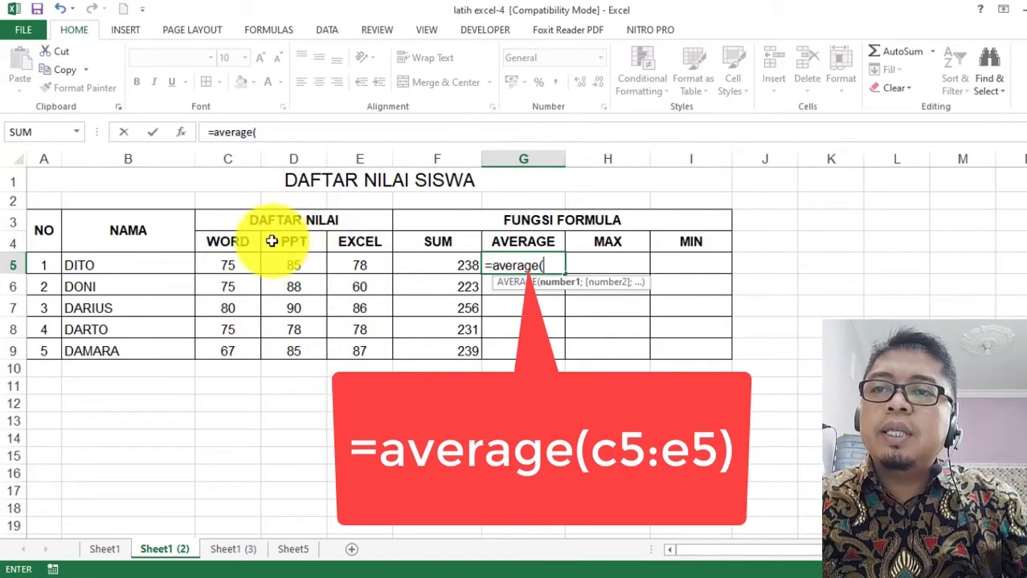
left_click_drag(222, 265, 364, 270)
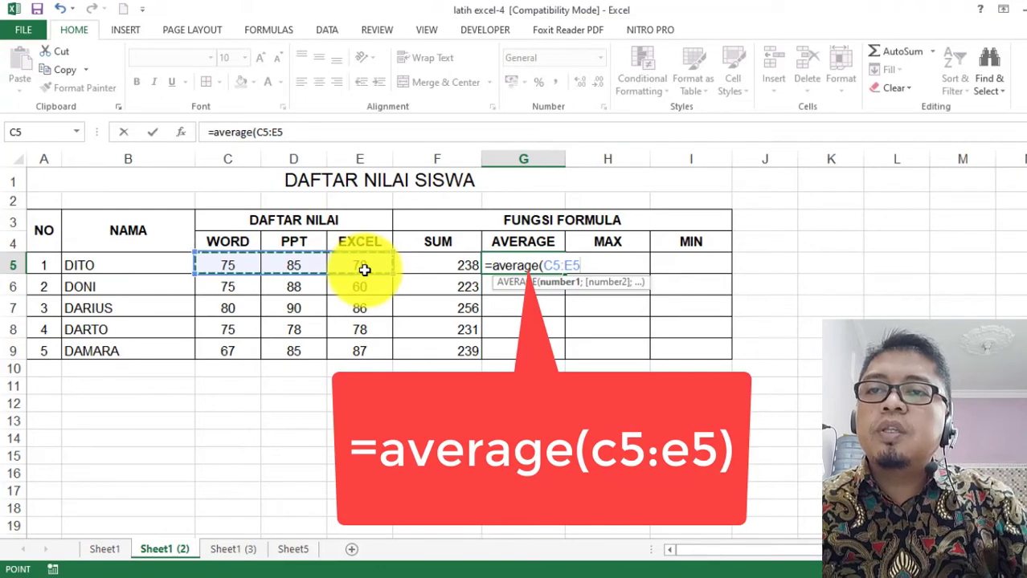
type(")")
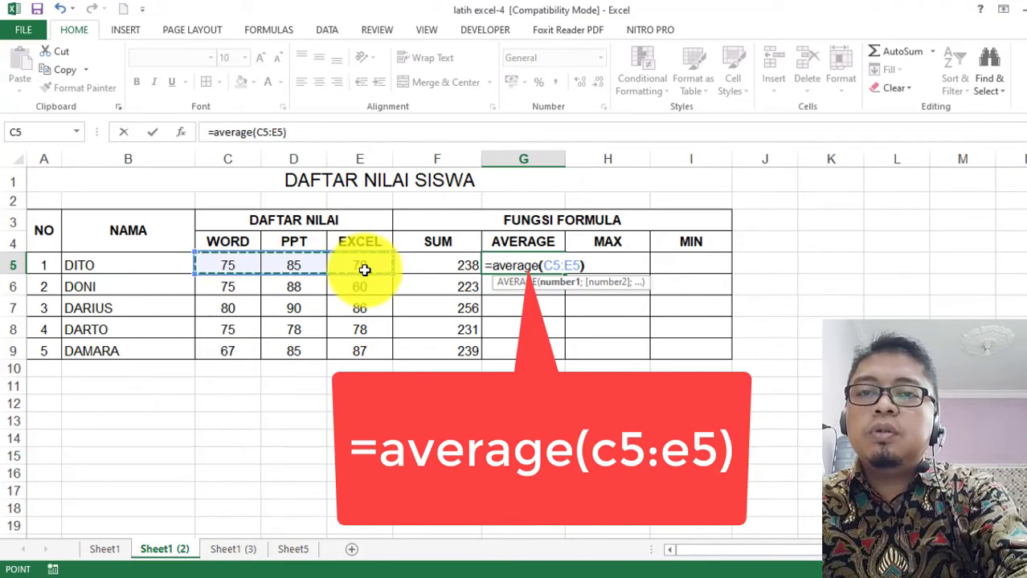
key("Return")
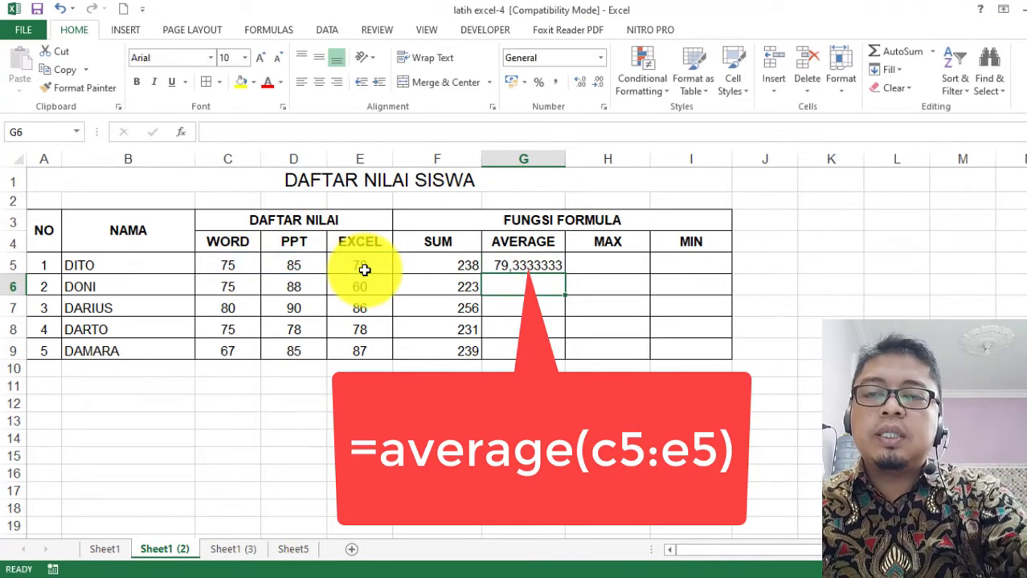
left_click(508, 266)
left_click_drag(565, 275, 549, 358)
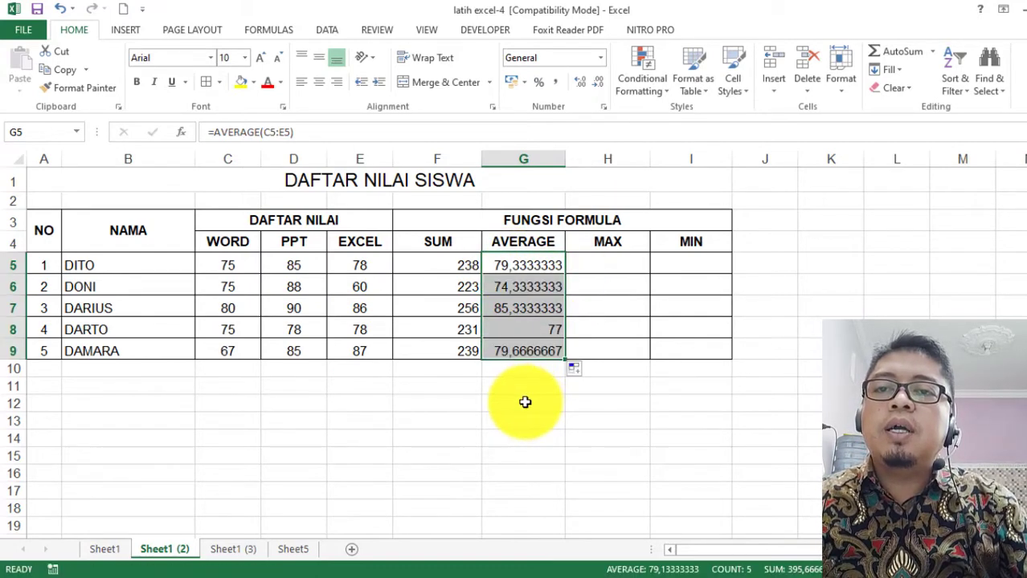
Step: Enter =MAX(C5:E5) in H5 and fill the formula down the MAX column to H9
left_click(613, 271)
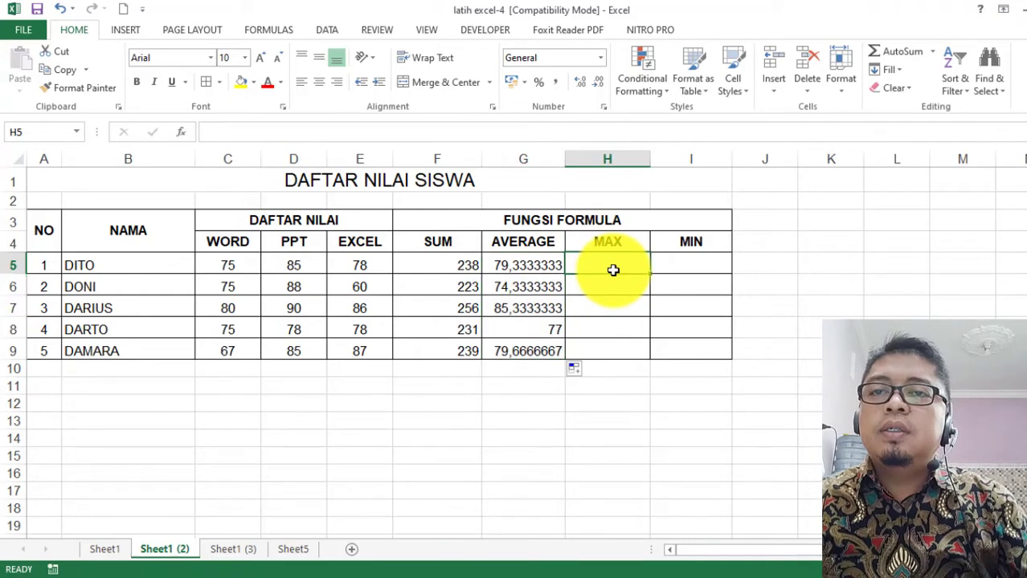
type("=")
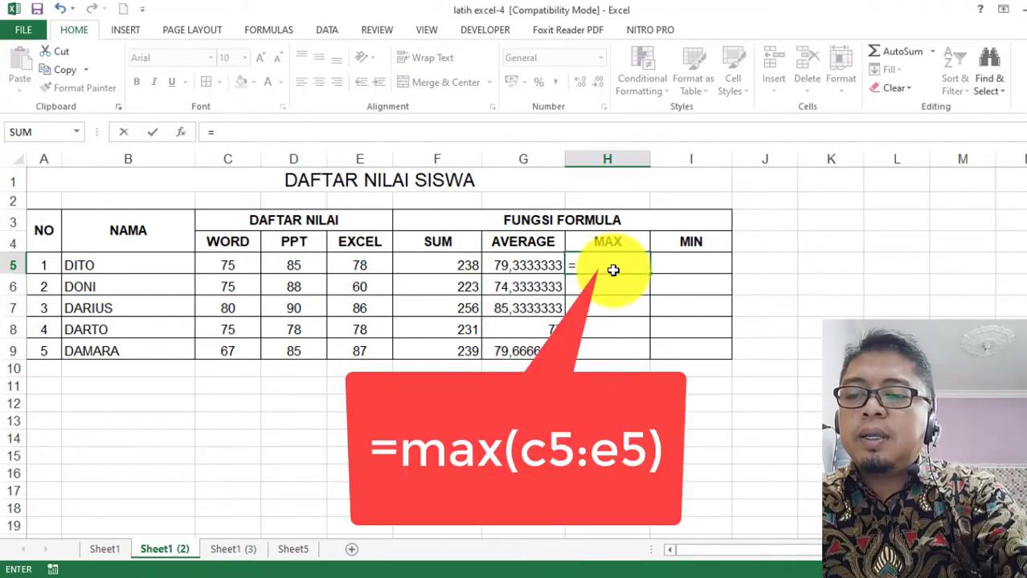
type("max")
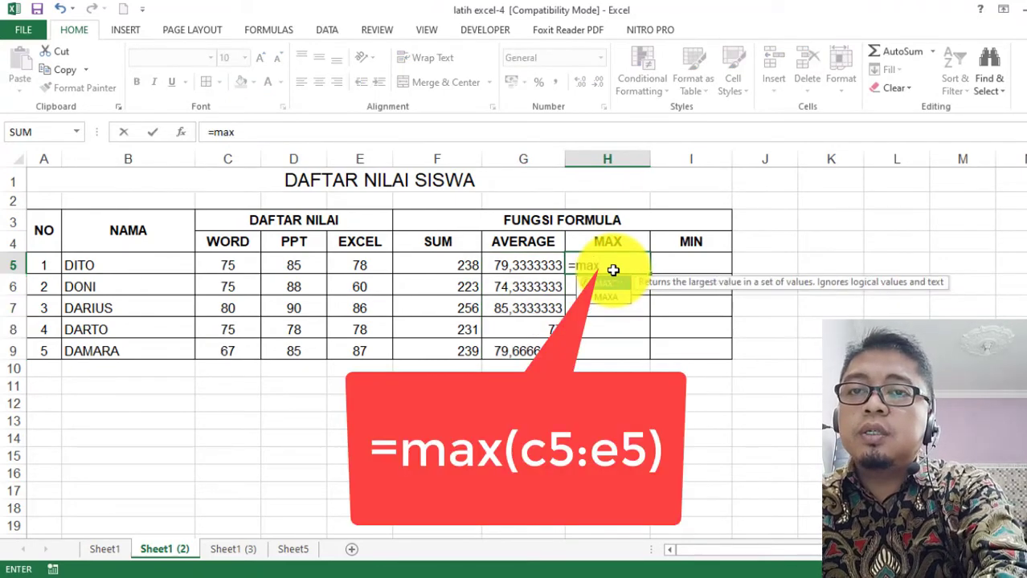
type("(")
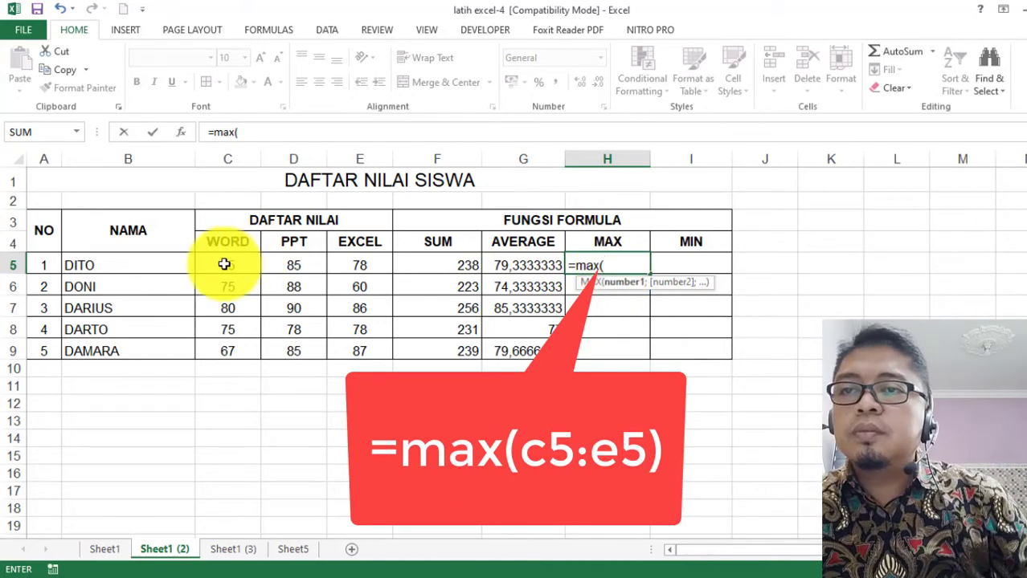
left_click_drag(225, 263, 342, 274)
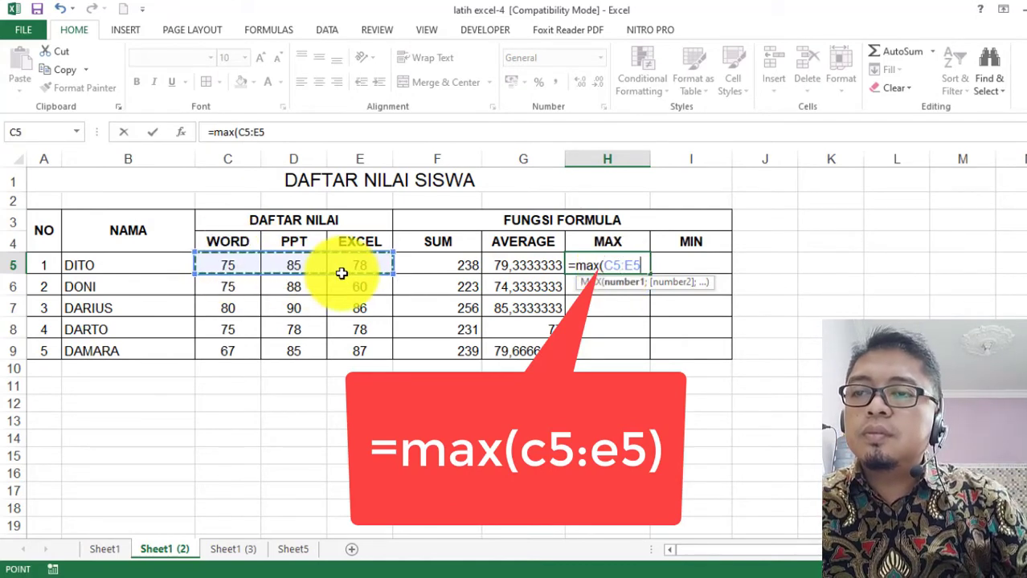
key("Return")
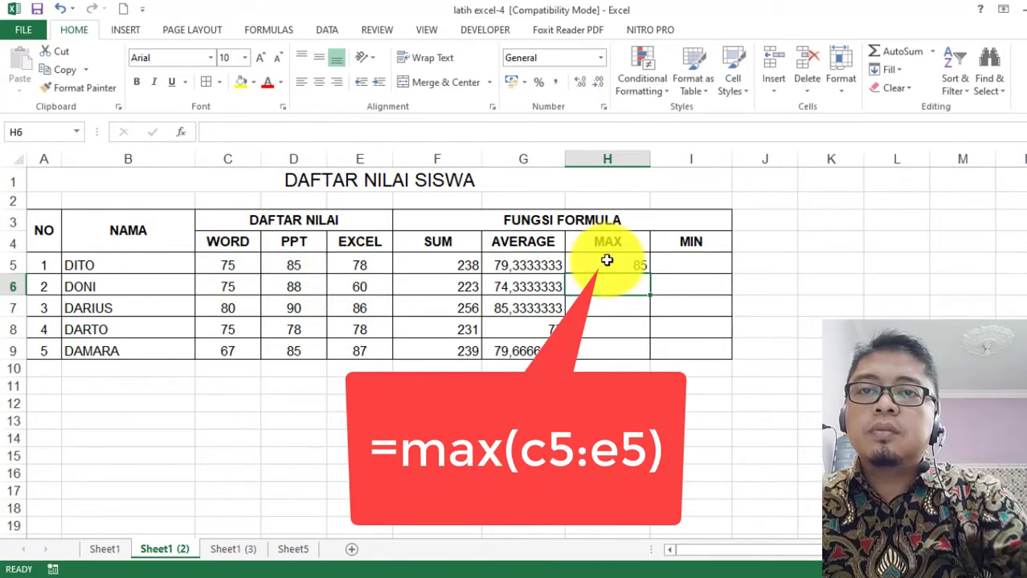
left_click(633, 270)
left_click_drag(647, 275, 649, 356)
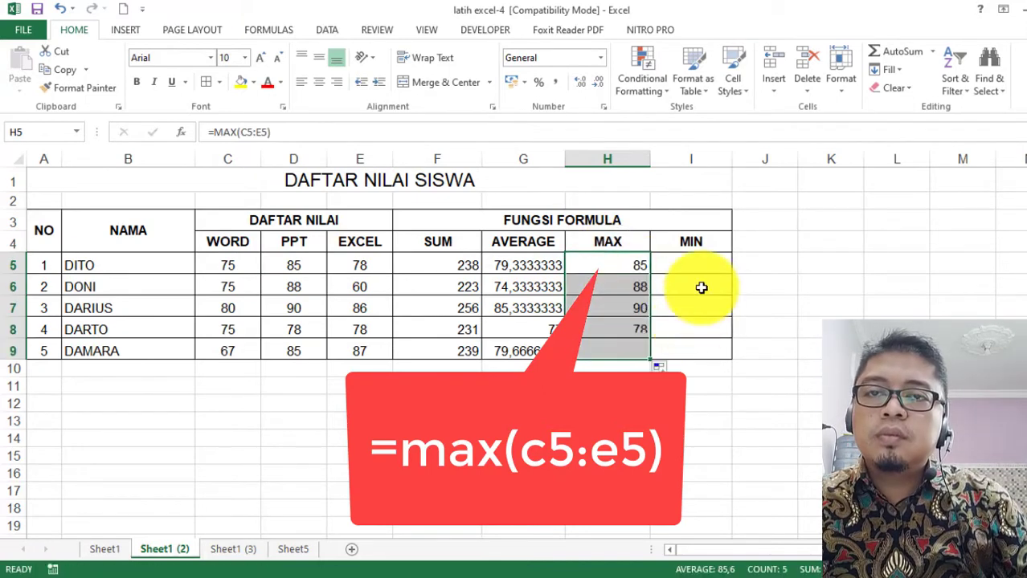
Step: Enter =MIN(C5:E5) in I5 and fill the formula down the MIN column to I9
left_click(701, 265)
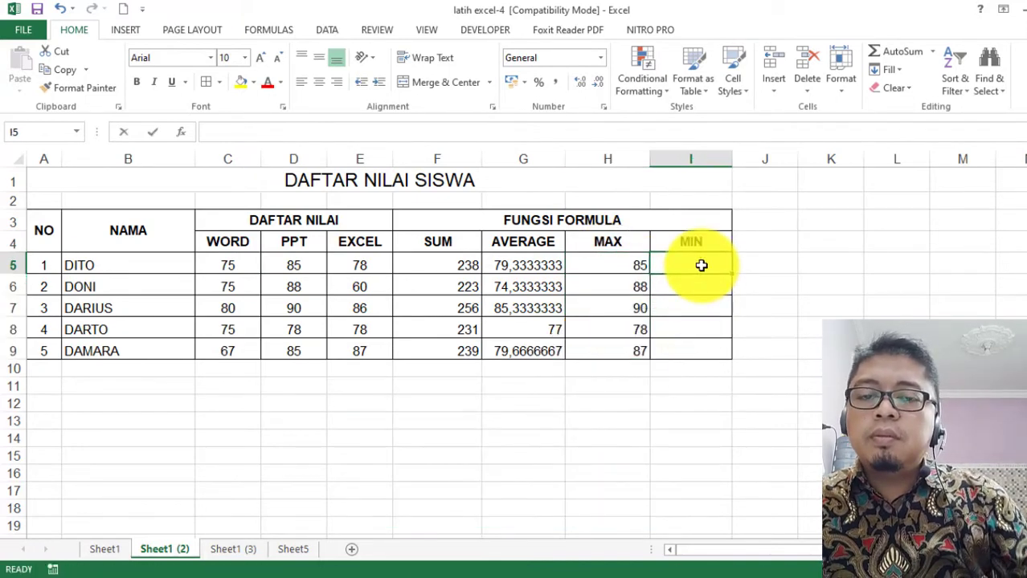
type("=min")
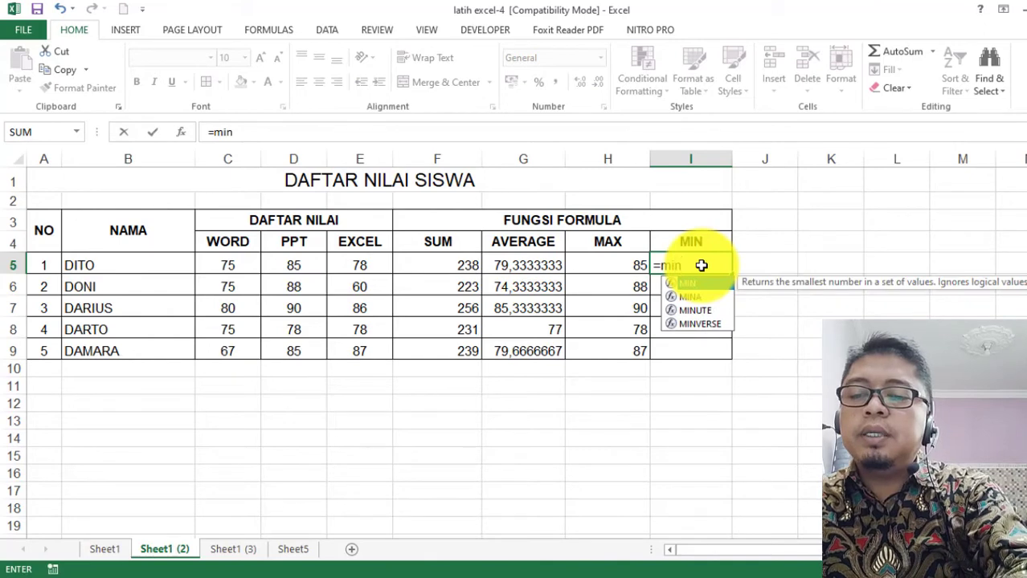
type("(")
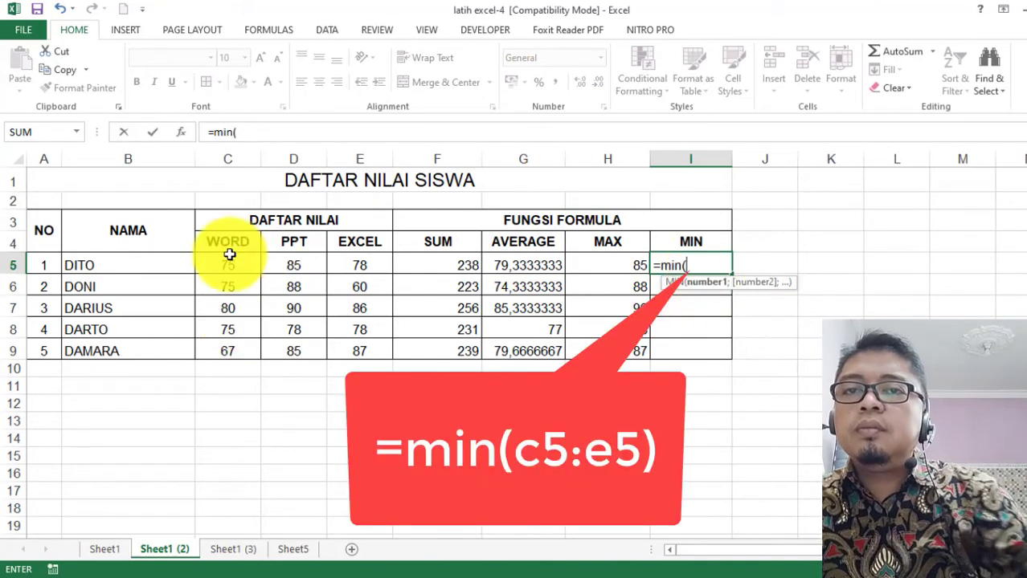
left_click_drag(228, 265, 314, 265)
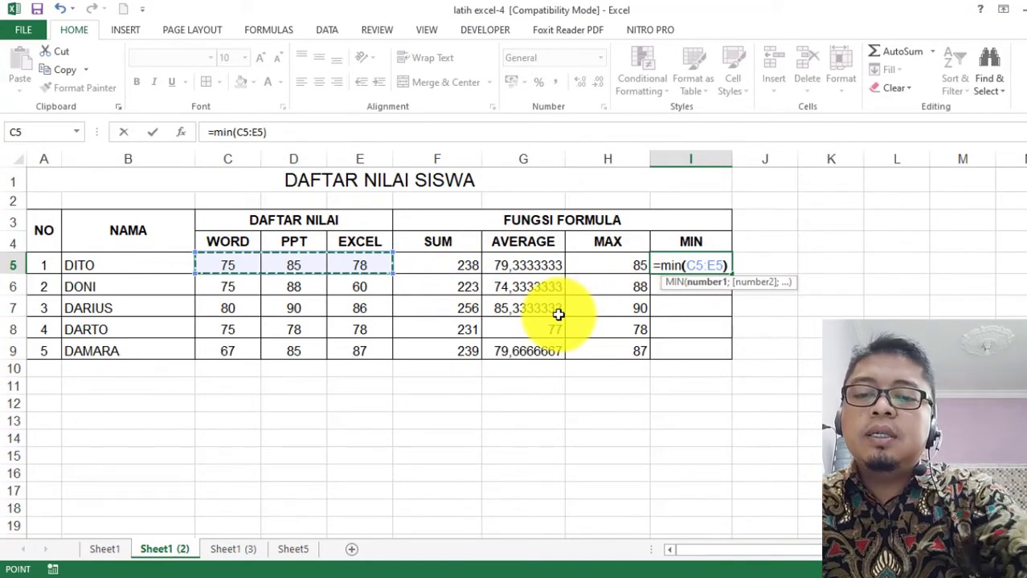
key("Return")
left_click(729, 270)
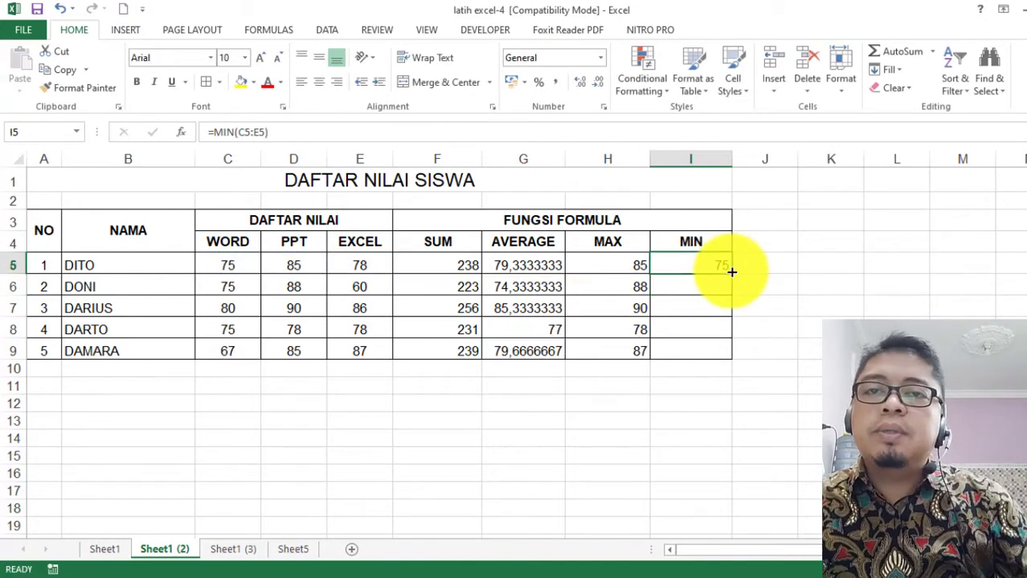
left_click_drag(731, 271, 725, 360)
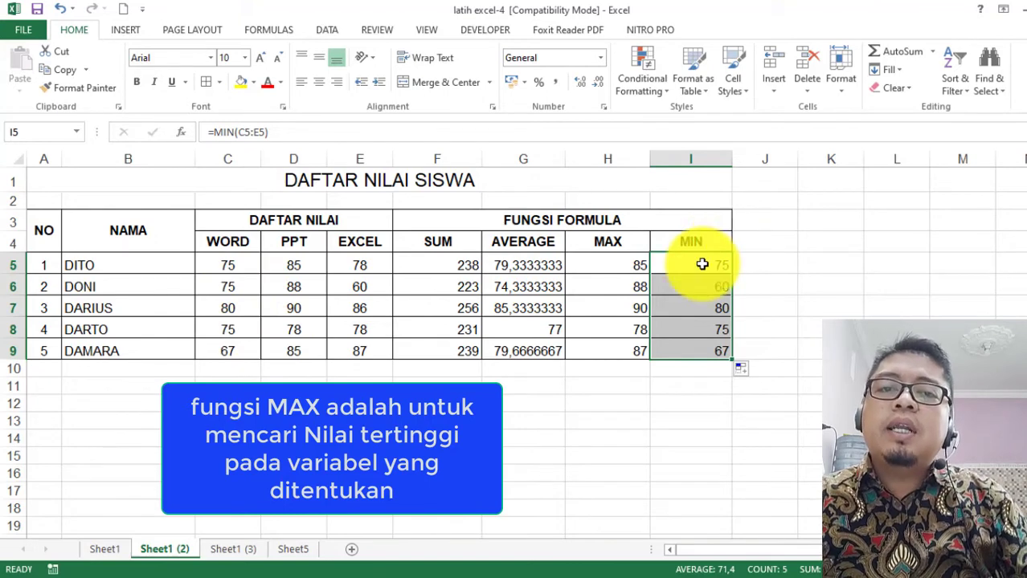
left_click(651, 405)
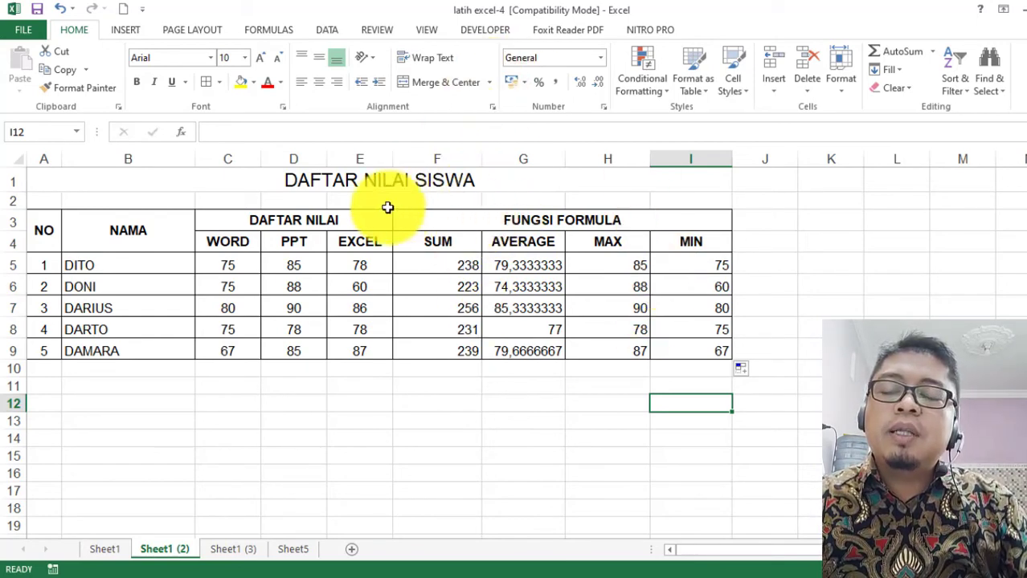
Step: Save a copy of the workbook as "rumus fungsi formula" in the LATIHAN EXCEL 2016 folder
left_click(26, 33)
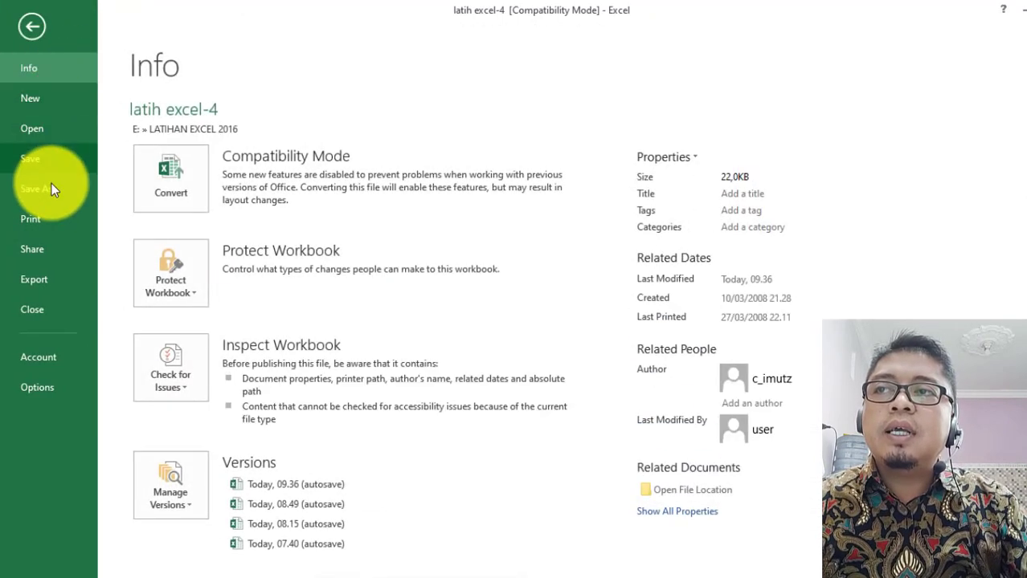
left_click(27, 188)
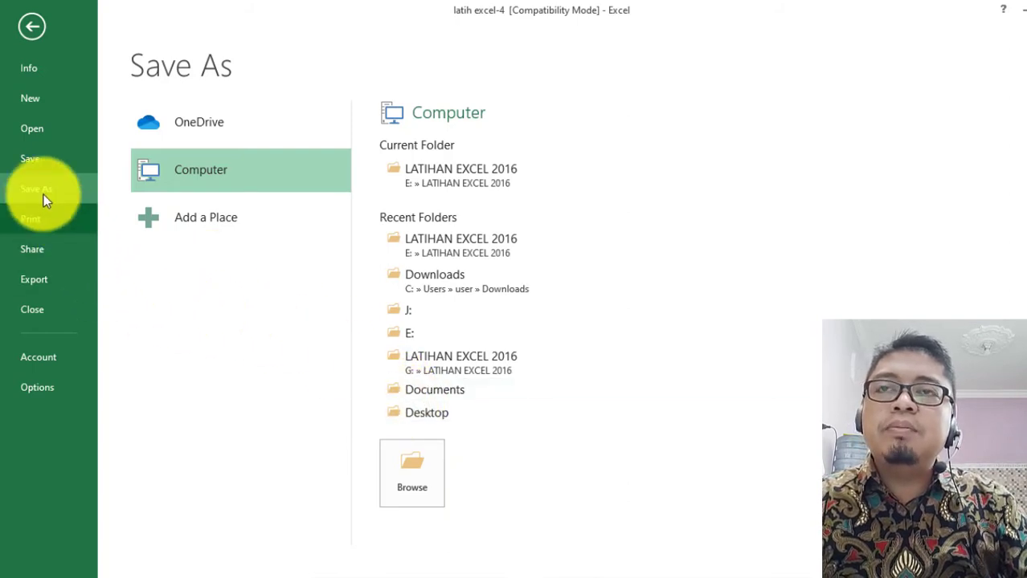
left_click(411, 466)
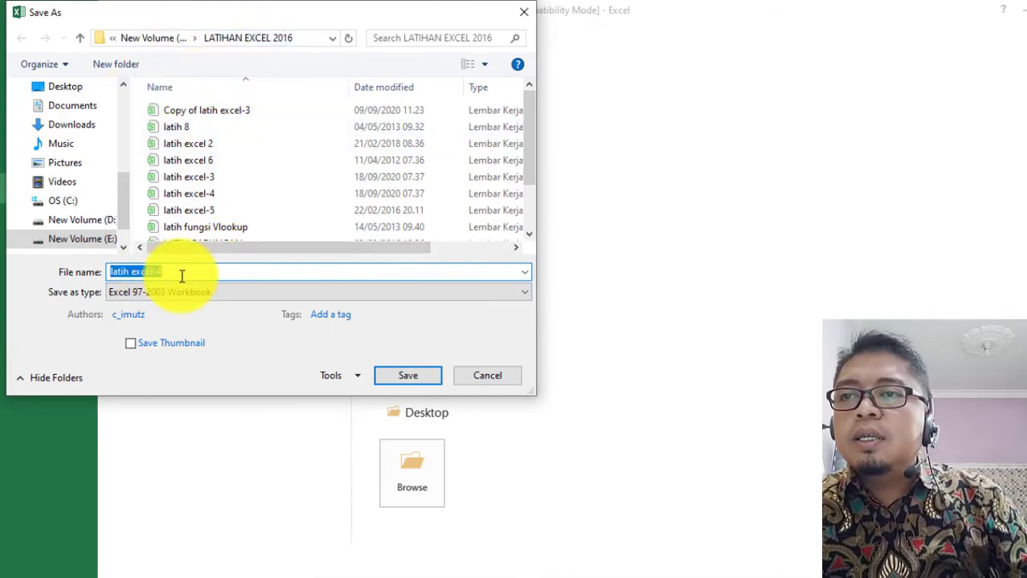
type("r")
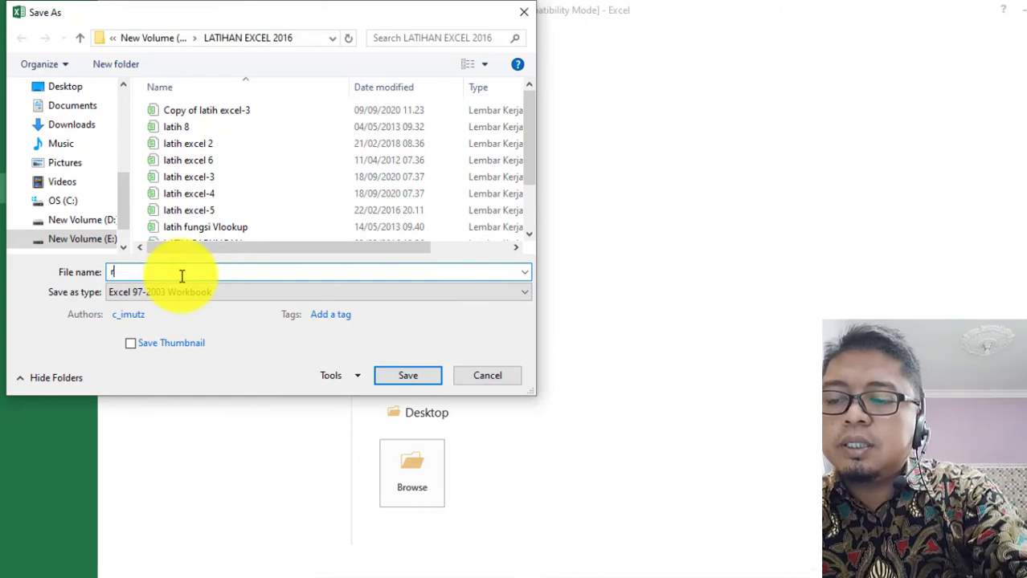
type("umus fu")
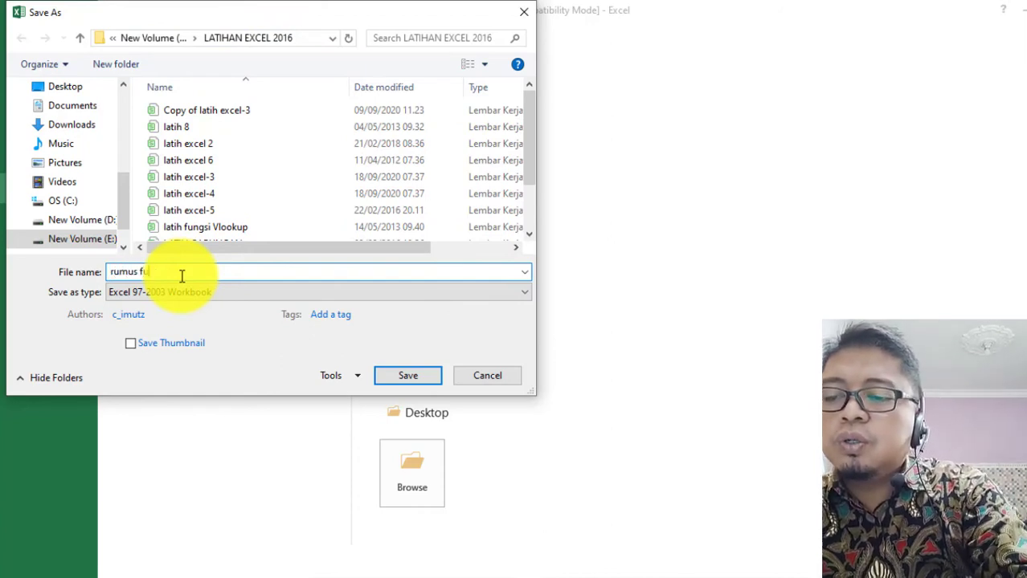
type("ngsi f")
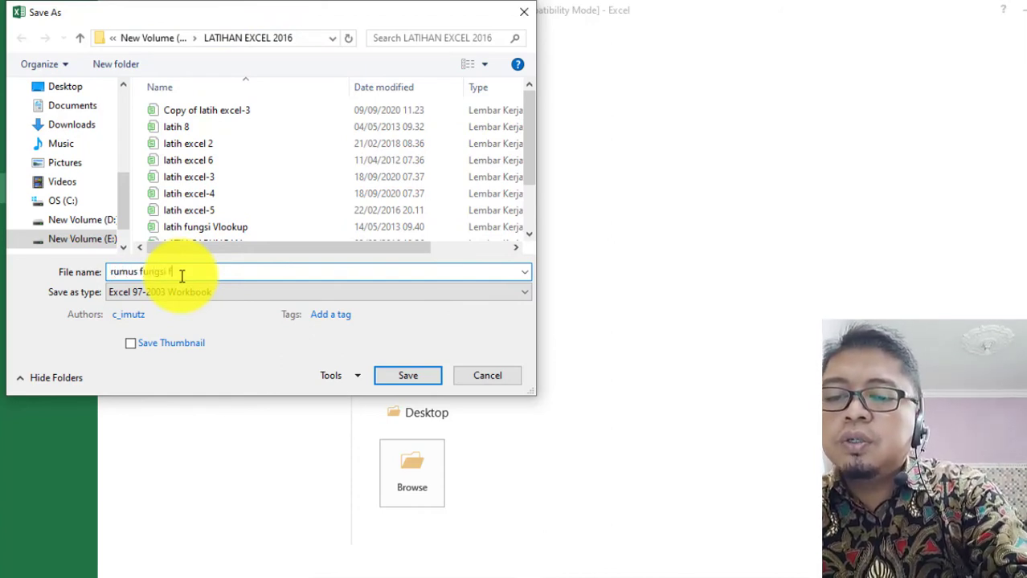
type("ormula")
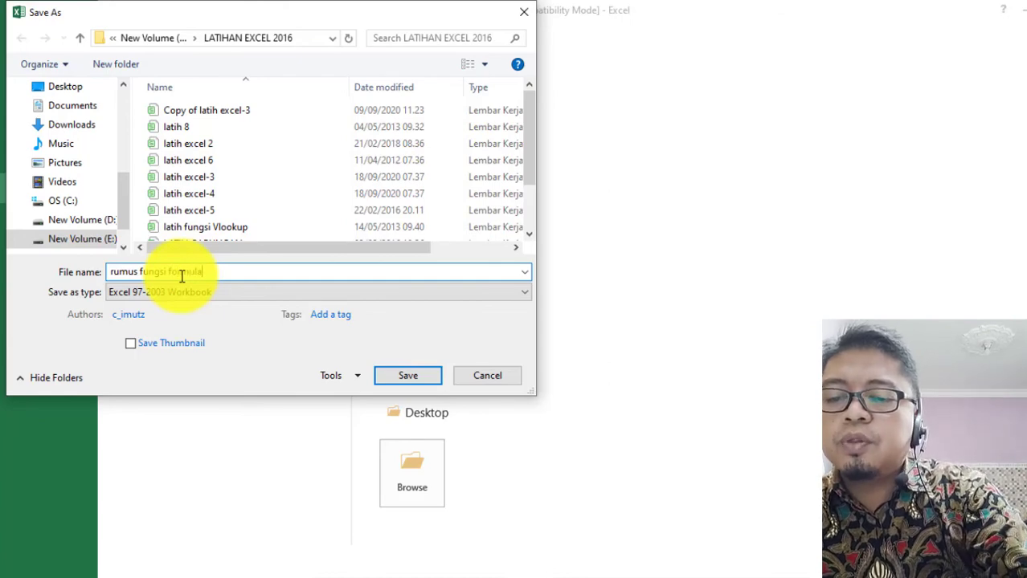
left_click(416, 375)
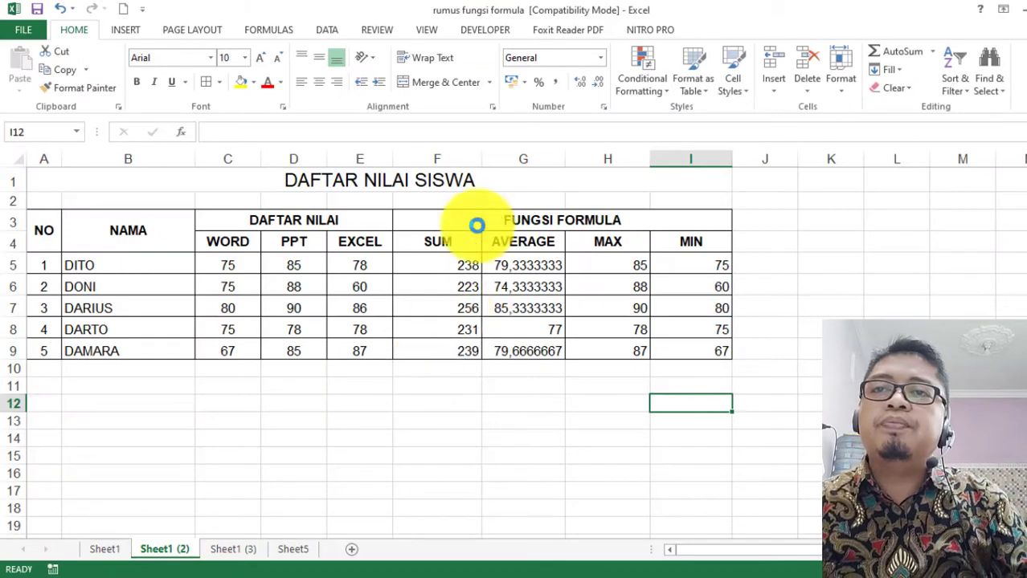